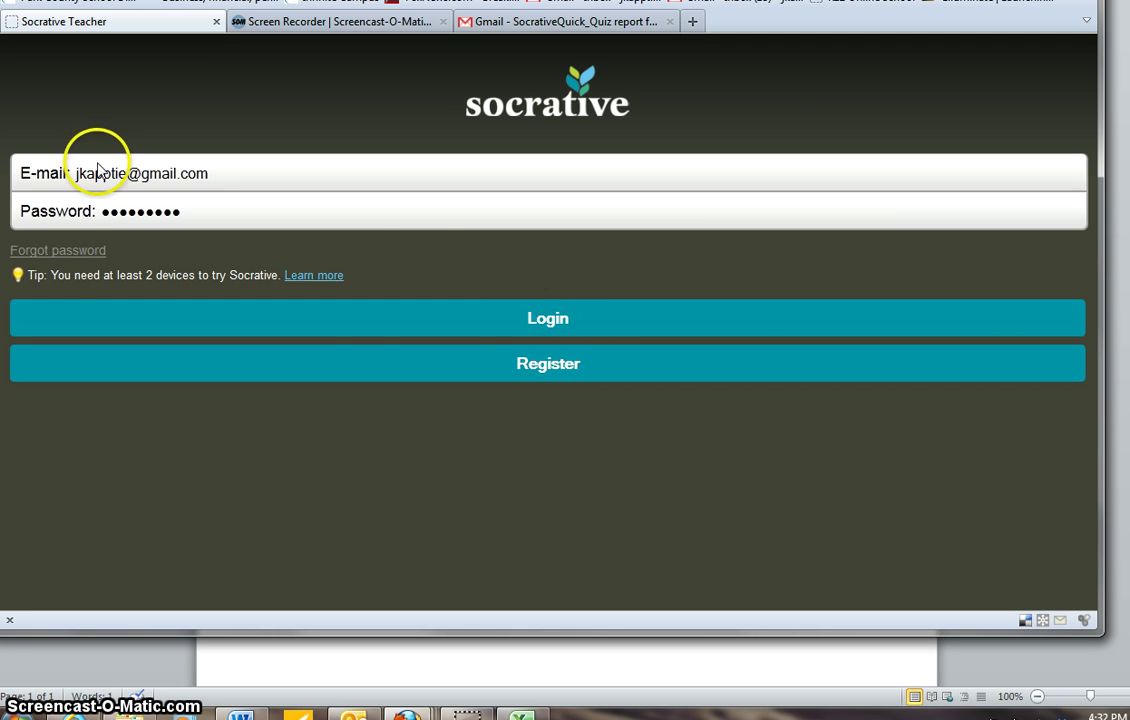
Step: Log in as the teacher and try a Multiple Choice activity, then return to the main menu
left_click(554, 330)
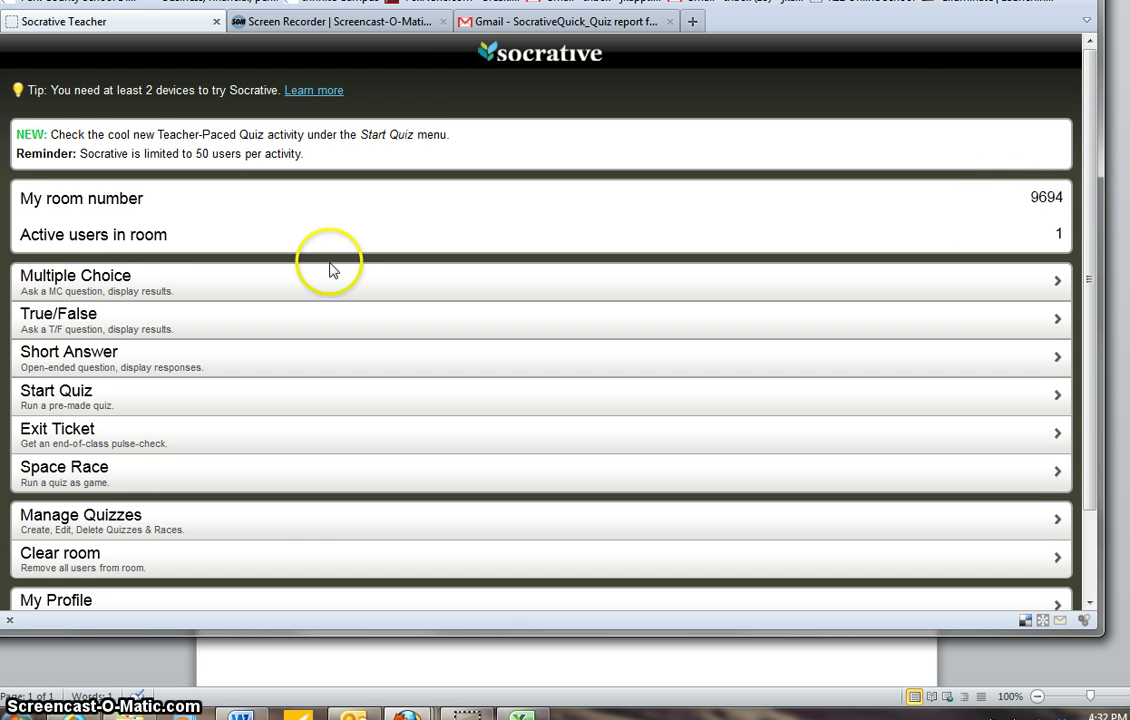
scroll(330, 270, "down", 2)
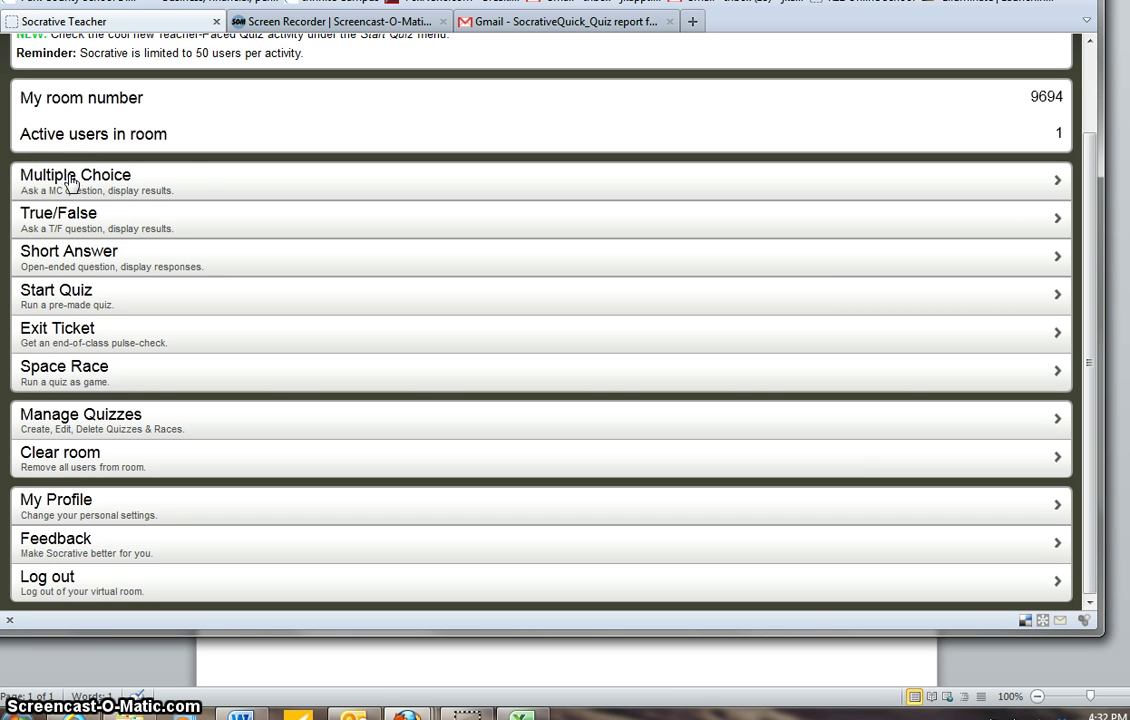
left_click(70, 181)
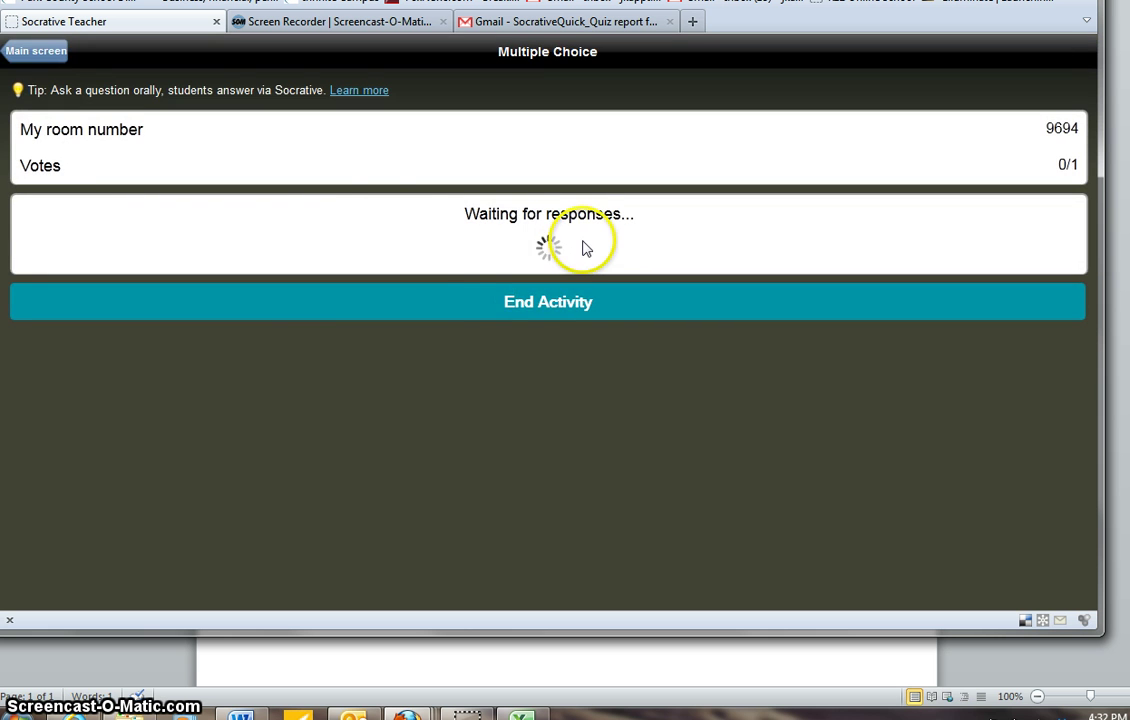
left_click(48, 57)
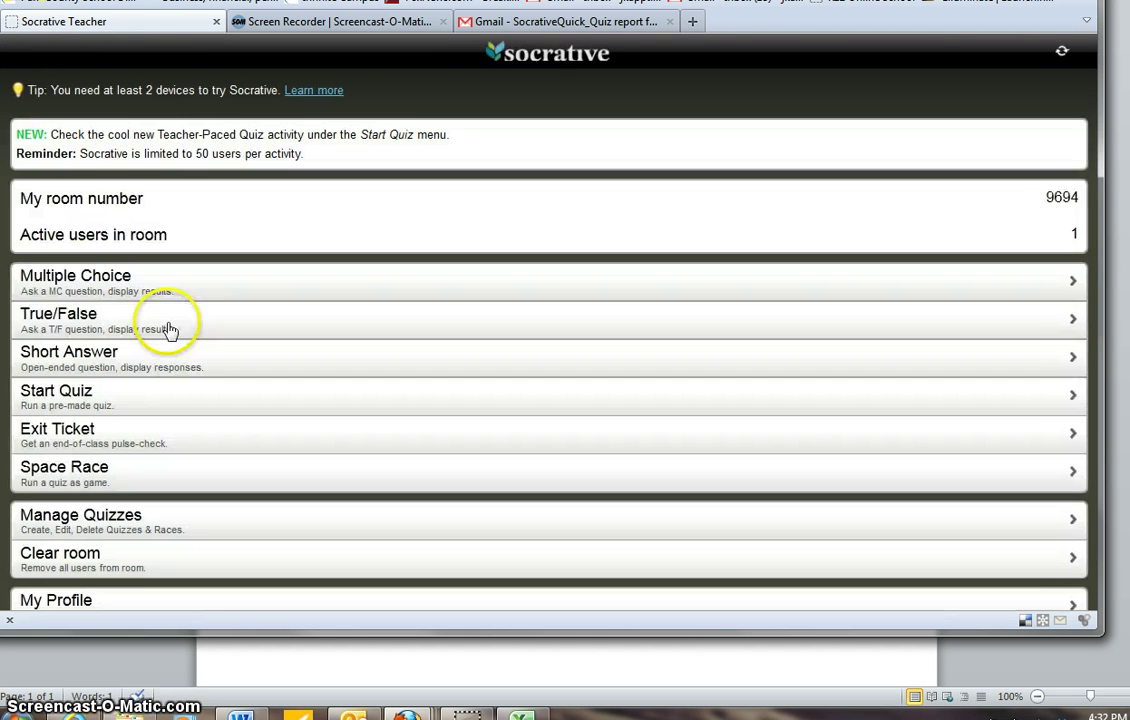
Step: Try a True/False activity, then launch a Short Answer activity in room 9694
left_click(93, 325)
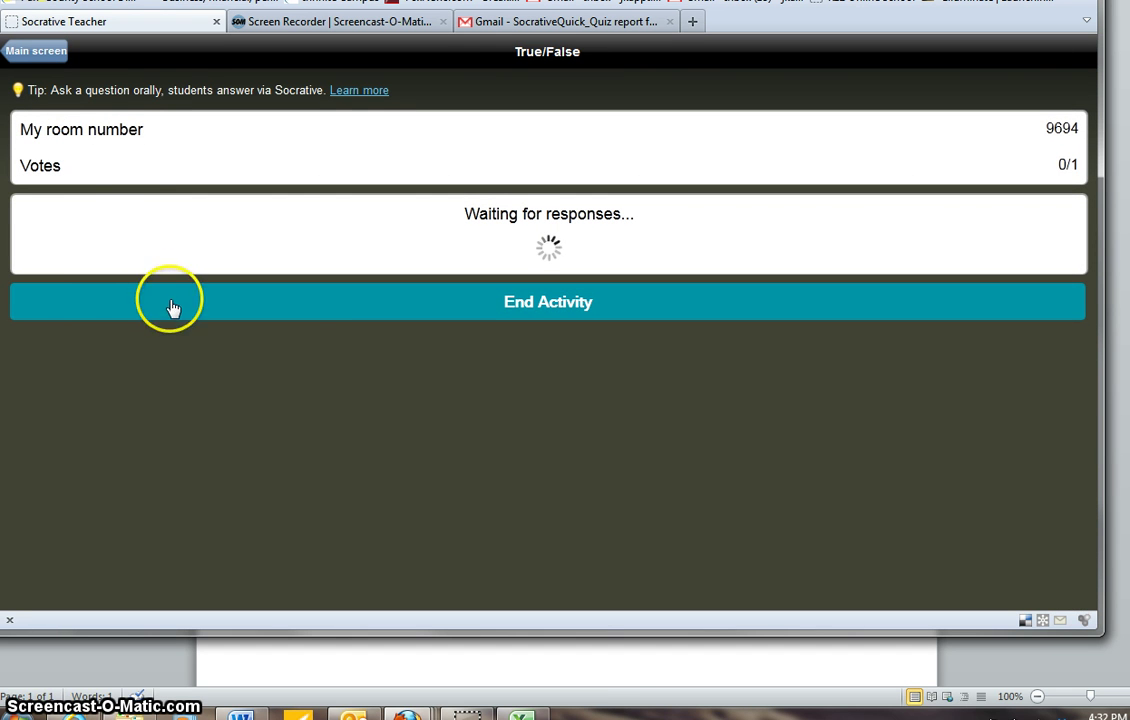
left_click(40, 52)
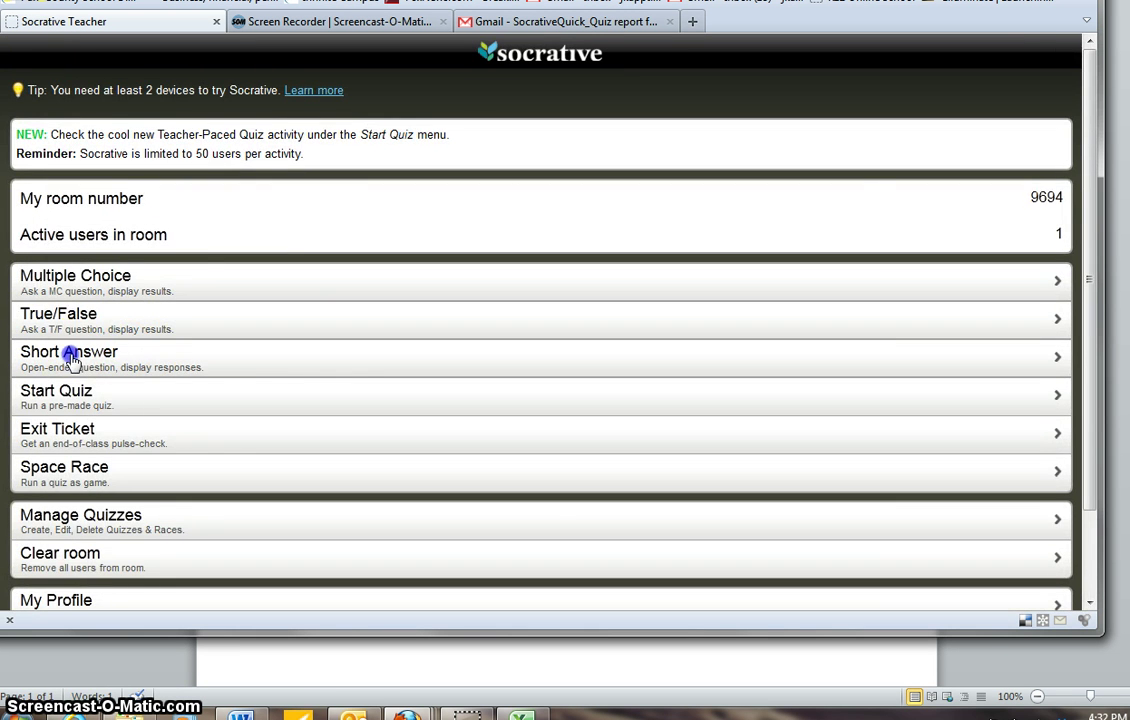
left_click(73, 358)
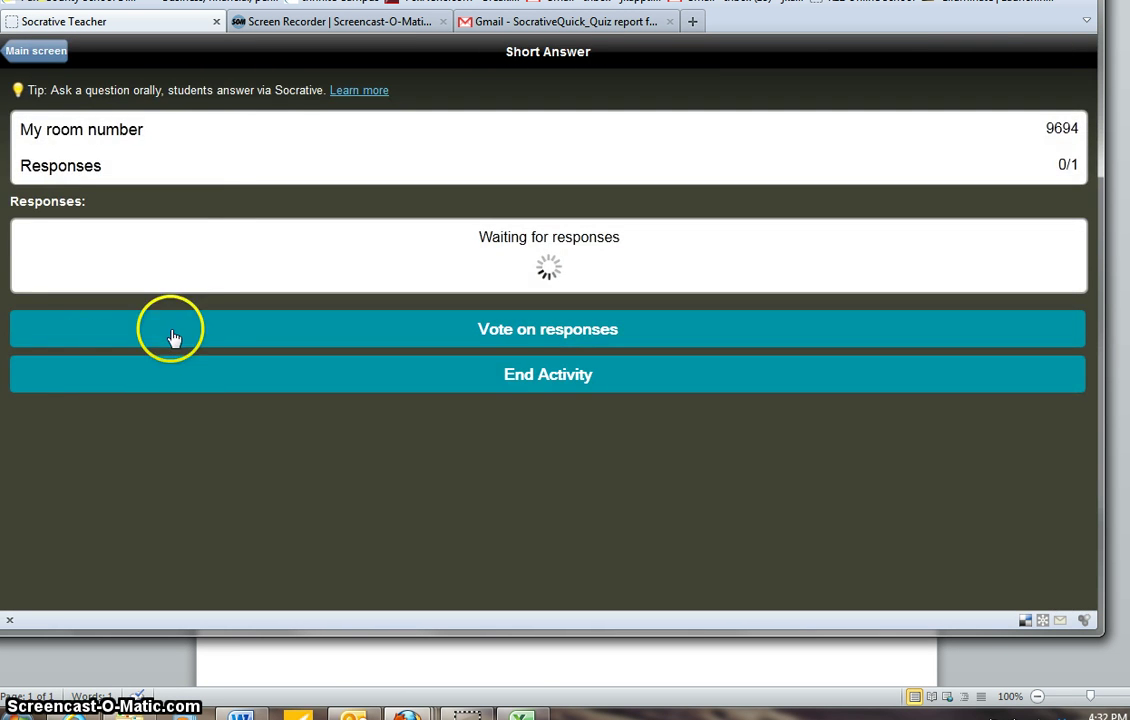
left_click(283, 135)
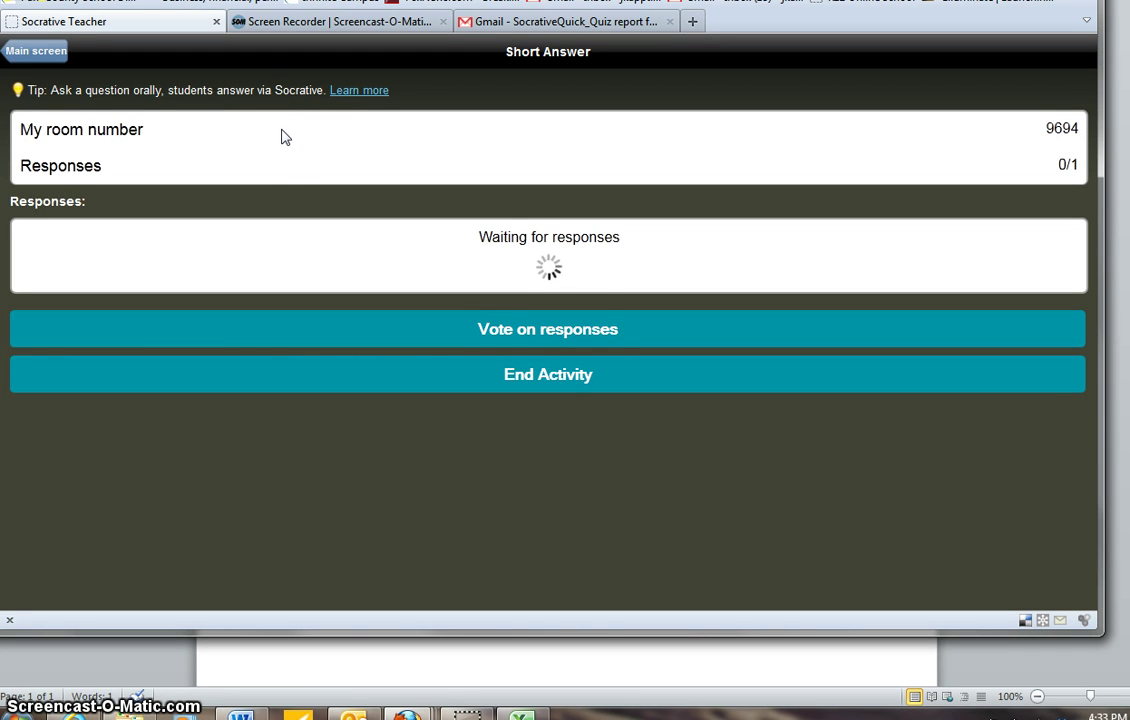
left_click(532, 340)
Step: Leave Short Answer, browse the saved quizzes such as Stock basics in Start Quiz, then return to the main menu
left_click(45, 54)
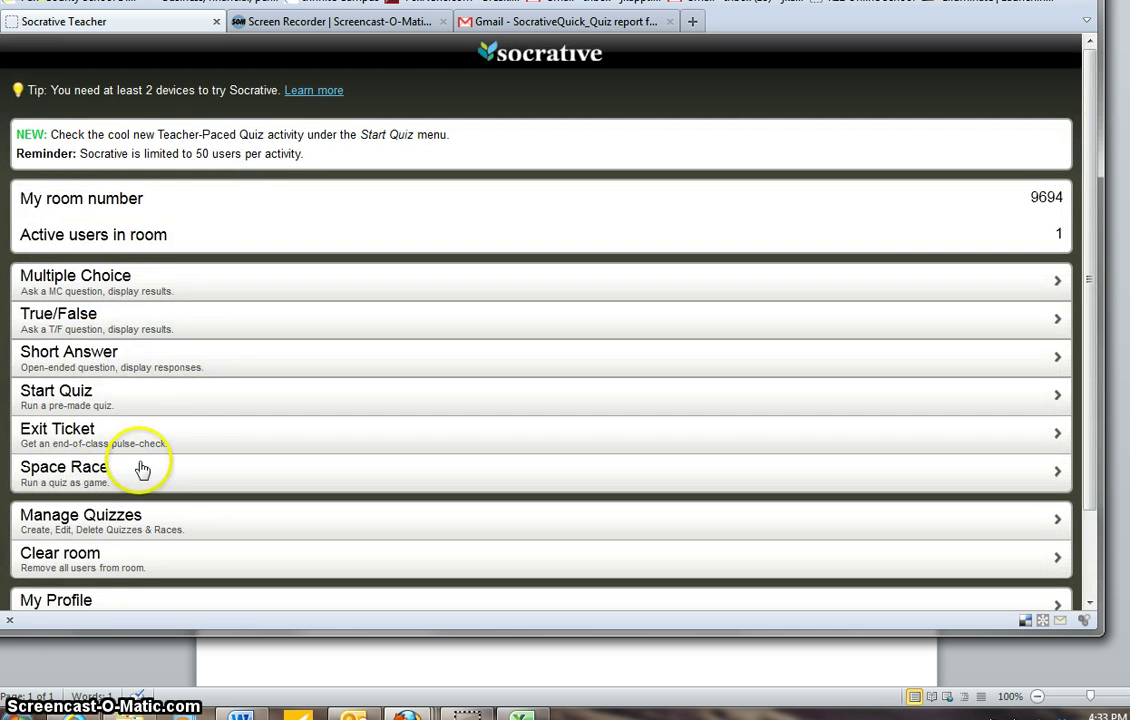
left_click(119, 396)
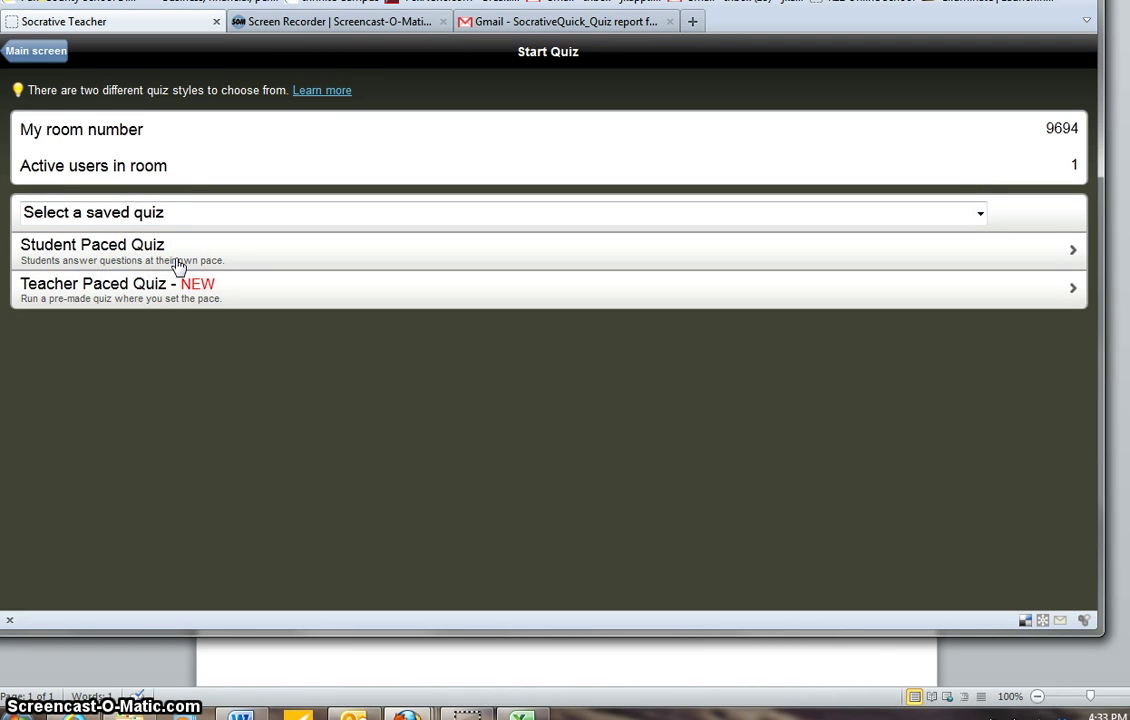
left_click(120, 310)
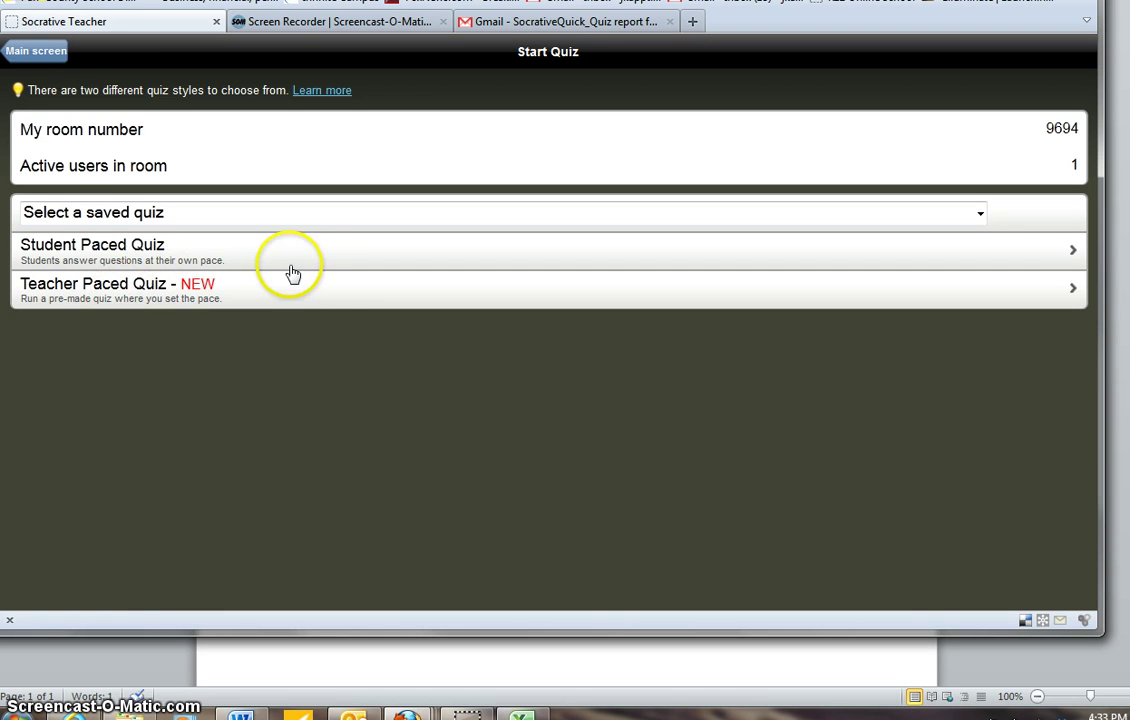
left_click(252, 213)
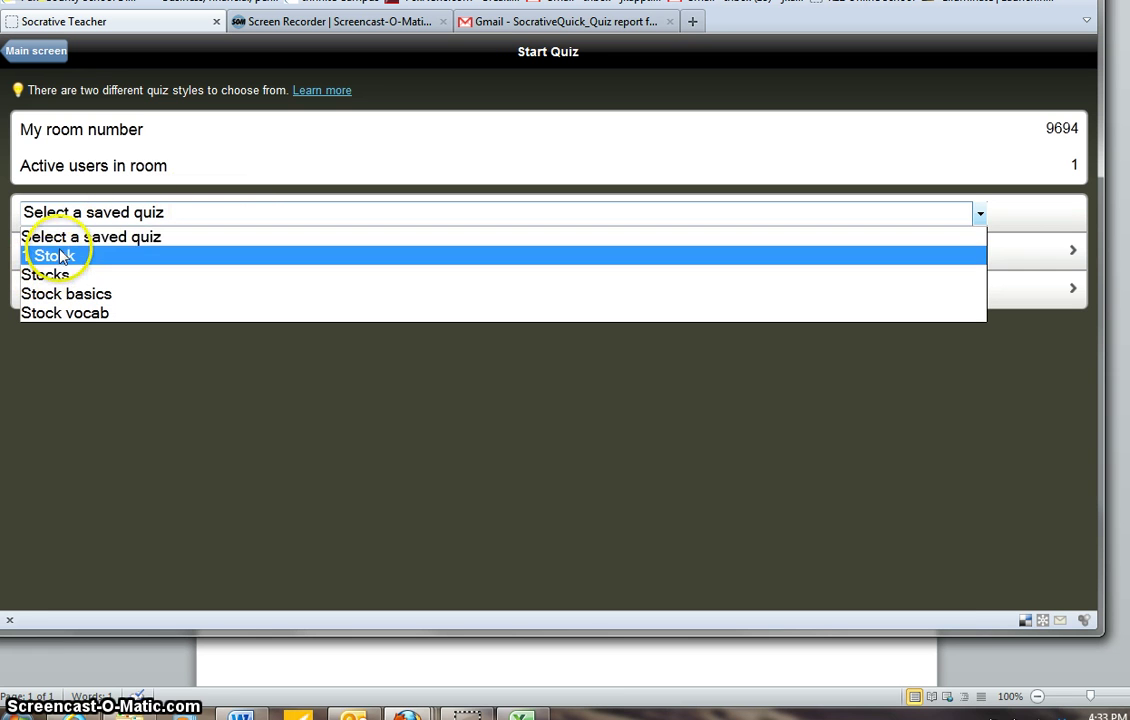
left_click(44, 62)
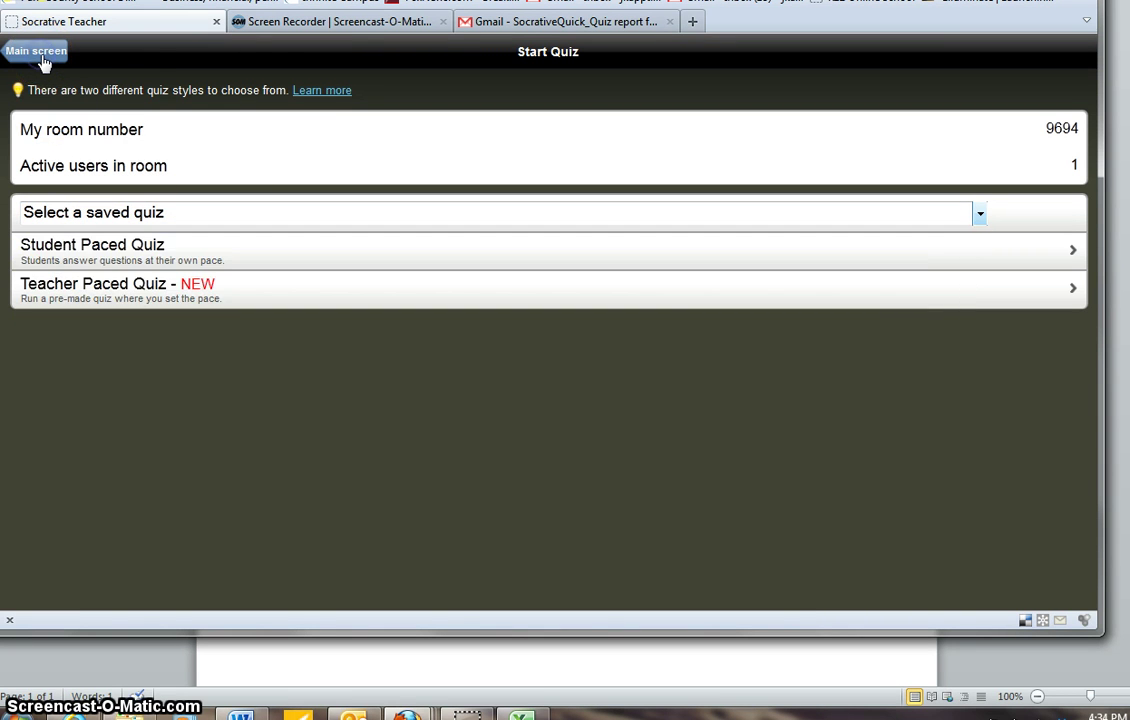
left_click(42, 54)
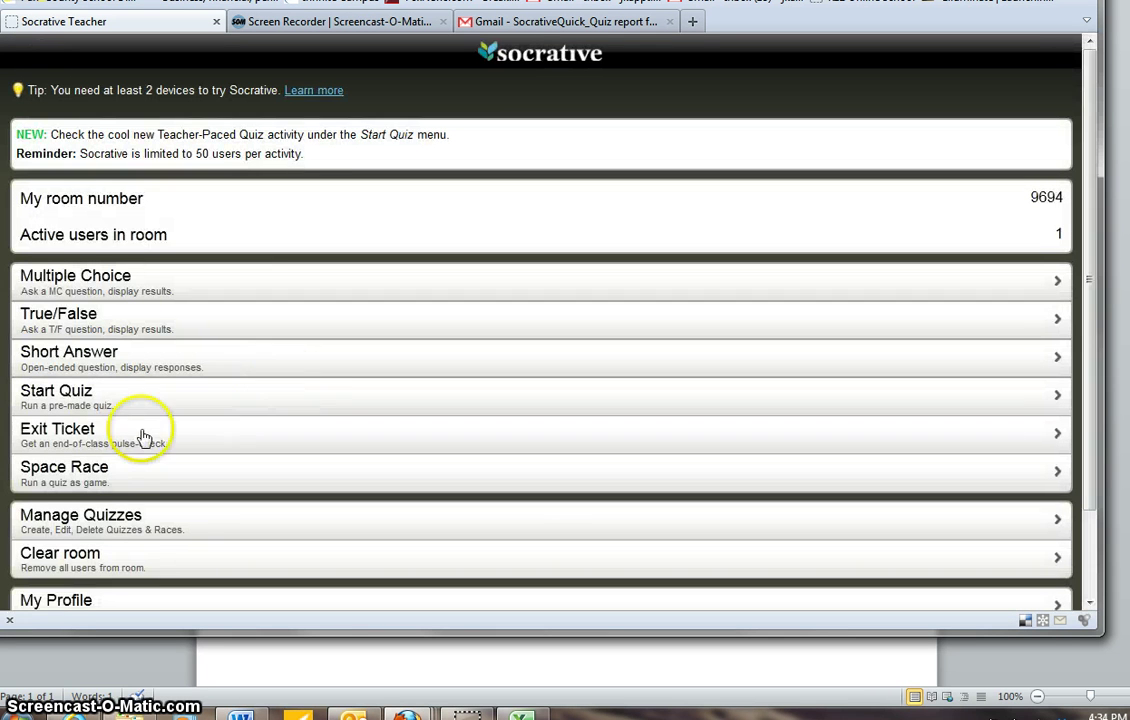
Step: In Manage Quizzes, view the Create a Quiz and Import Quiz pages, ending on the student join page
left_click(118, 522)
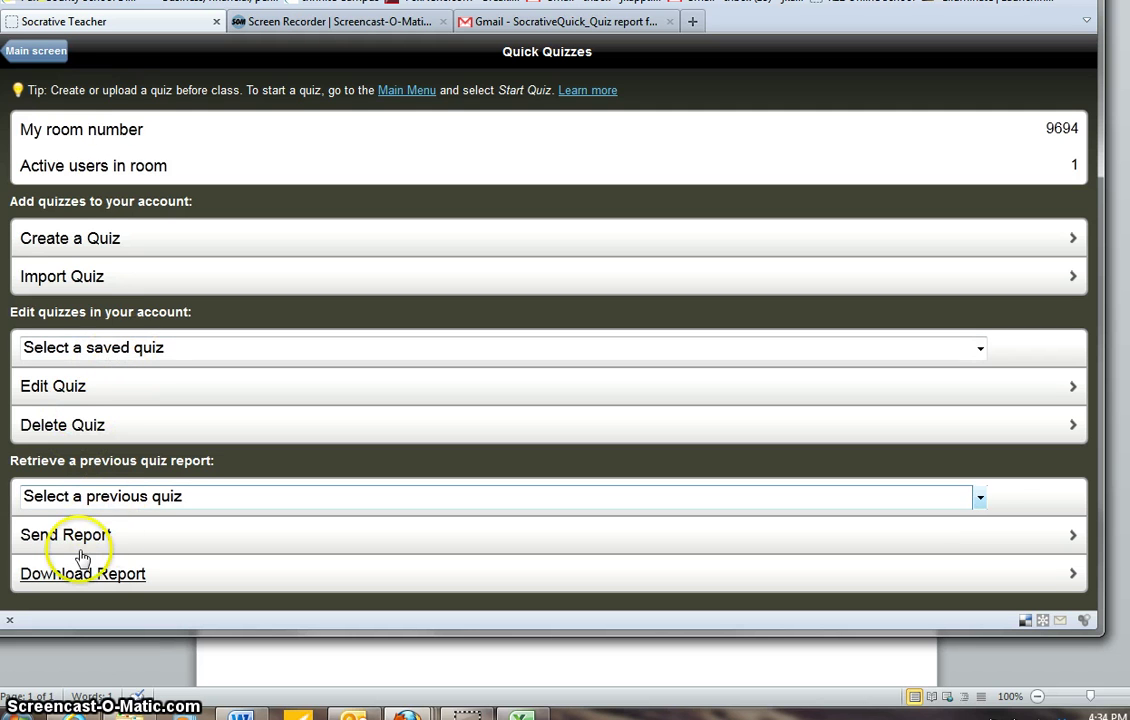
left_click(82, 247)
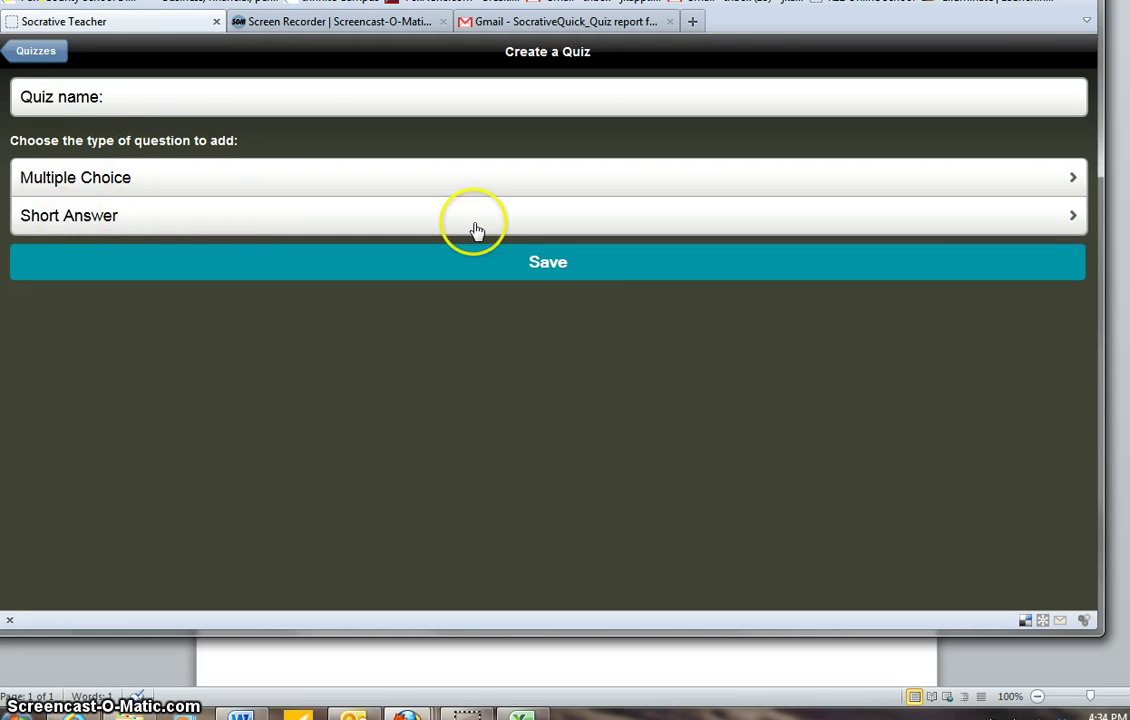
left_click(34, 51)
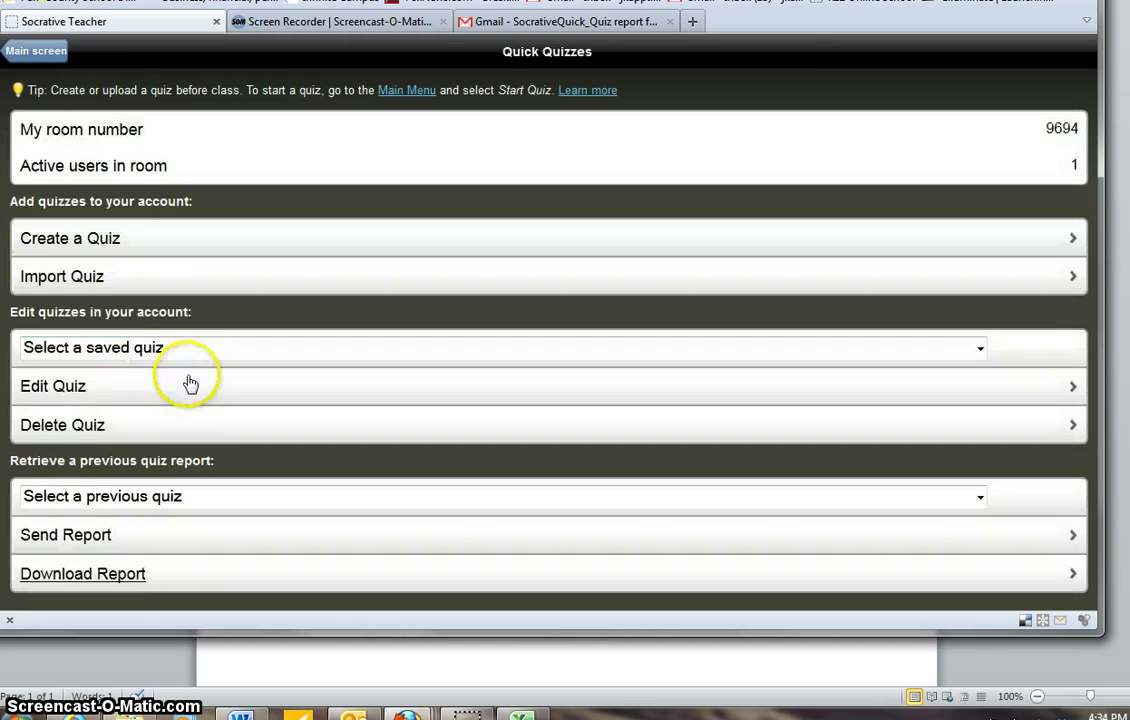
left_click(80, 278)
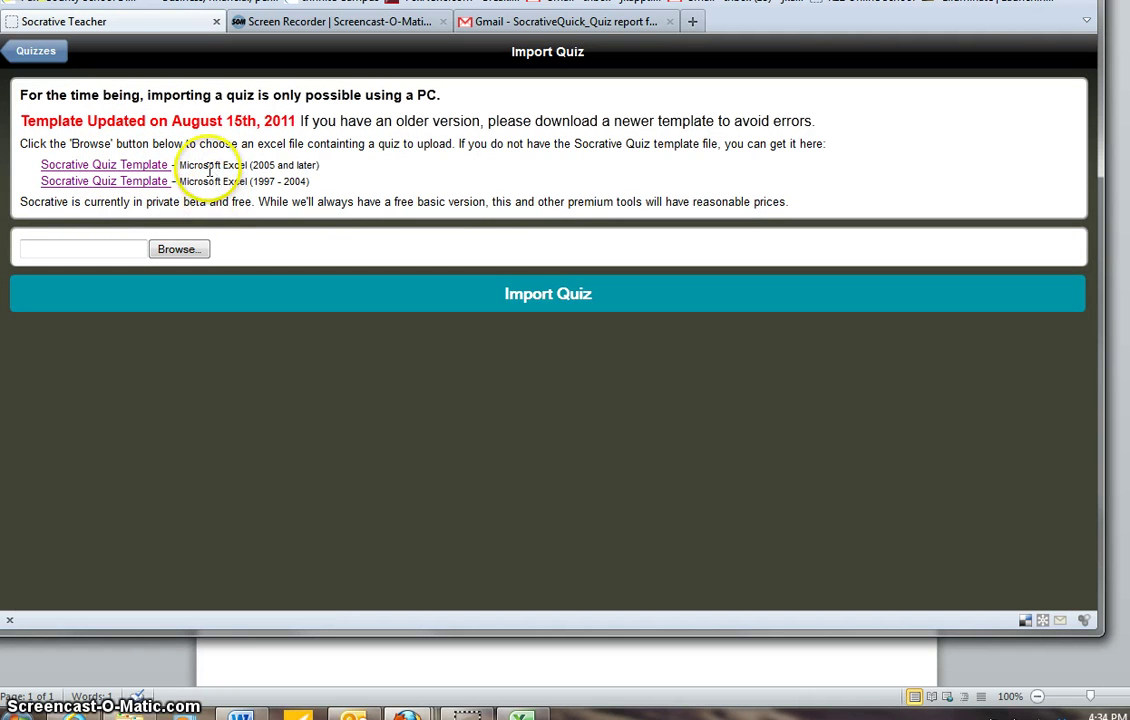
left_click(38, 60)
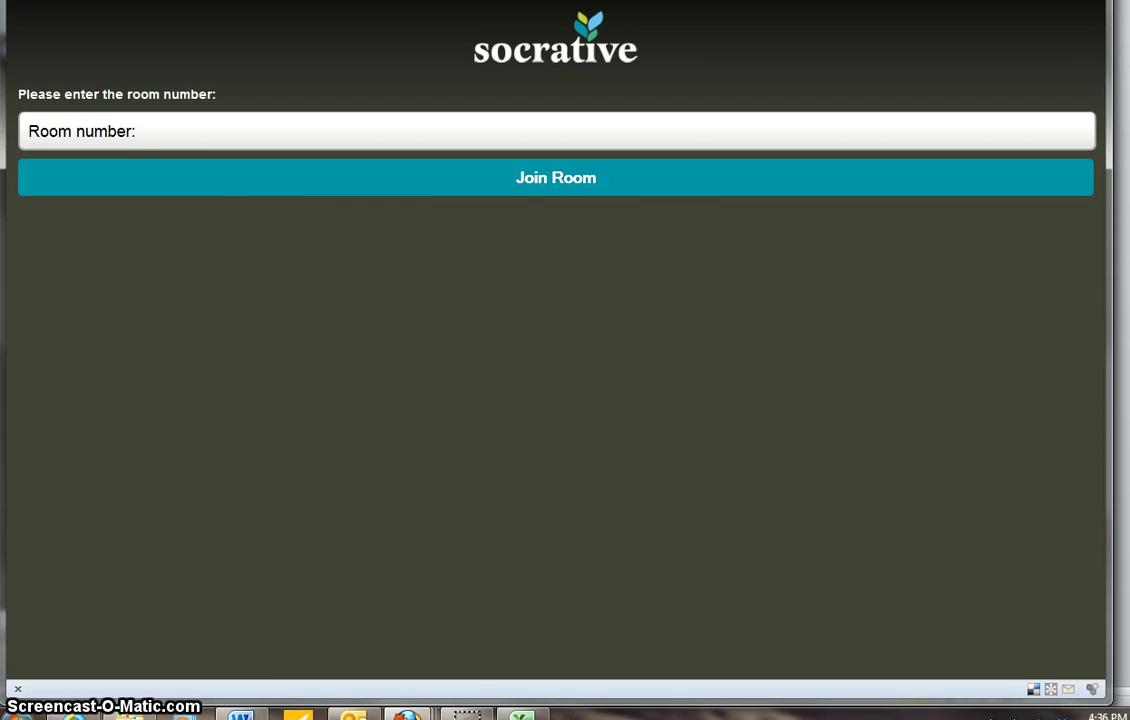
Step: Join room 9694 as a student, then run the Stocks quiz as a Student Paced Quiz
type("9694")
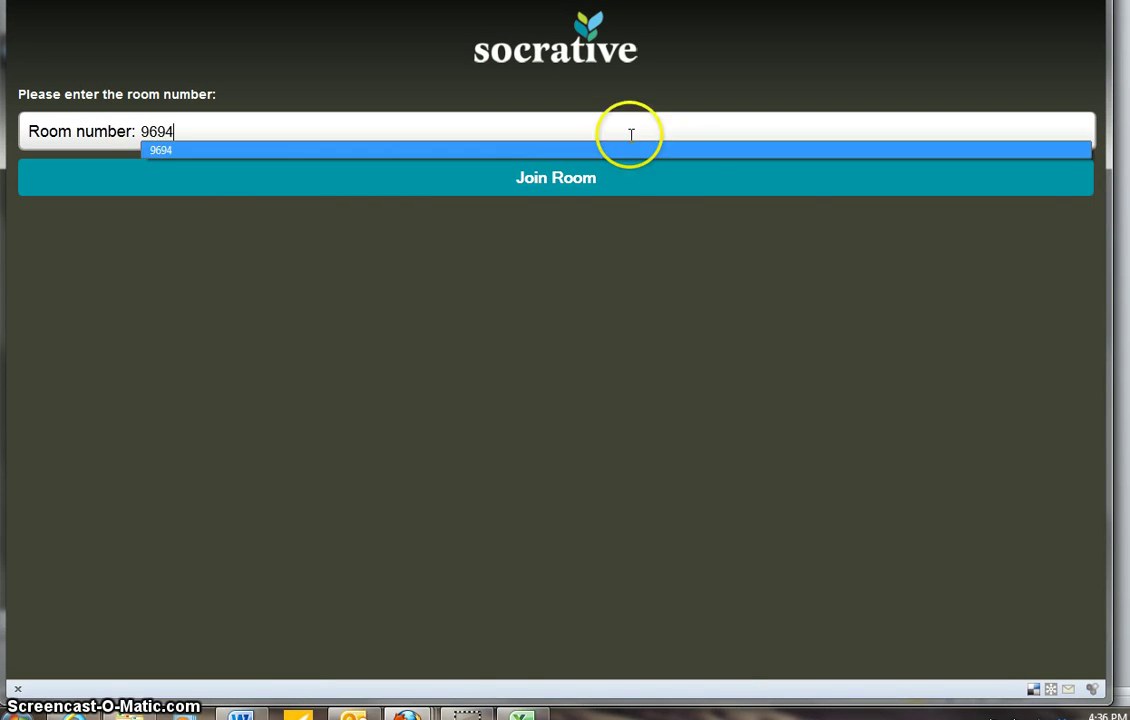
left_click(540, 179)
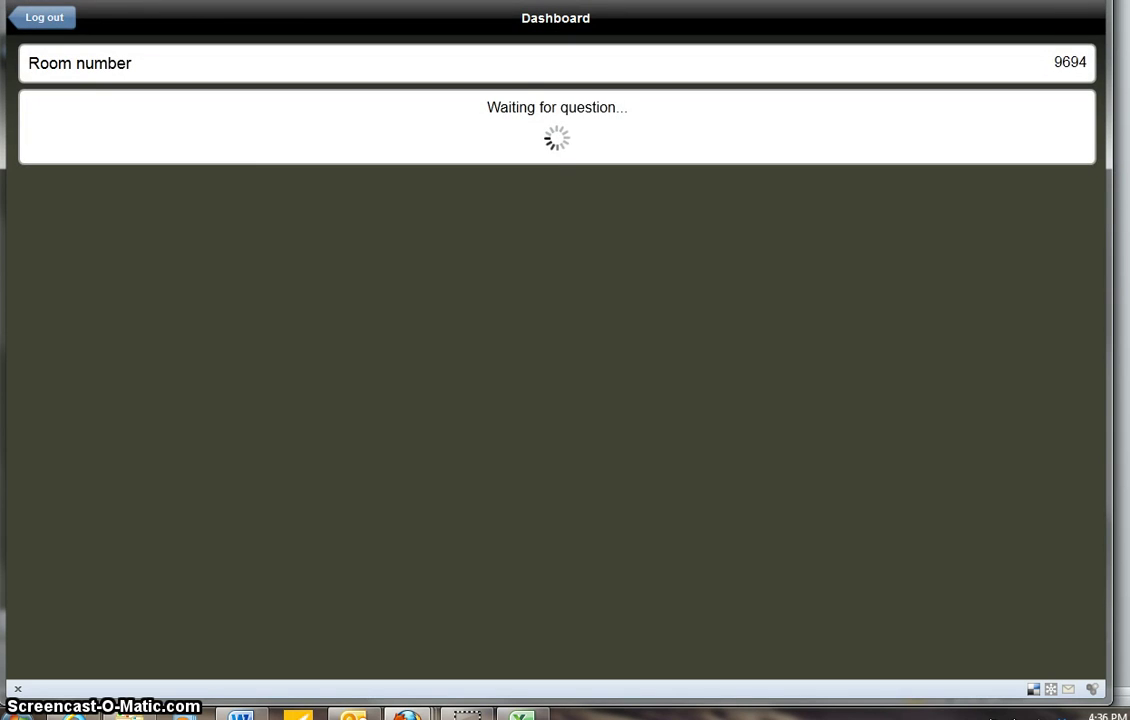
key("alt+Tab")
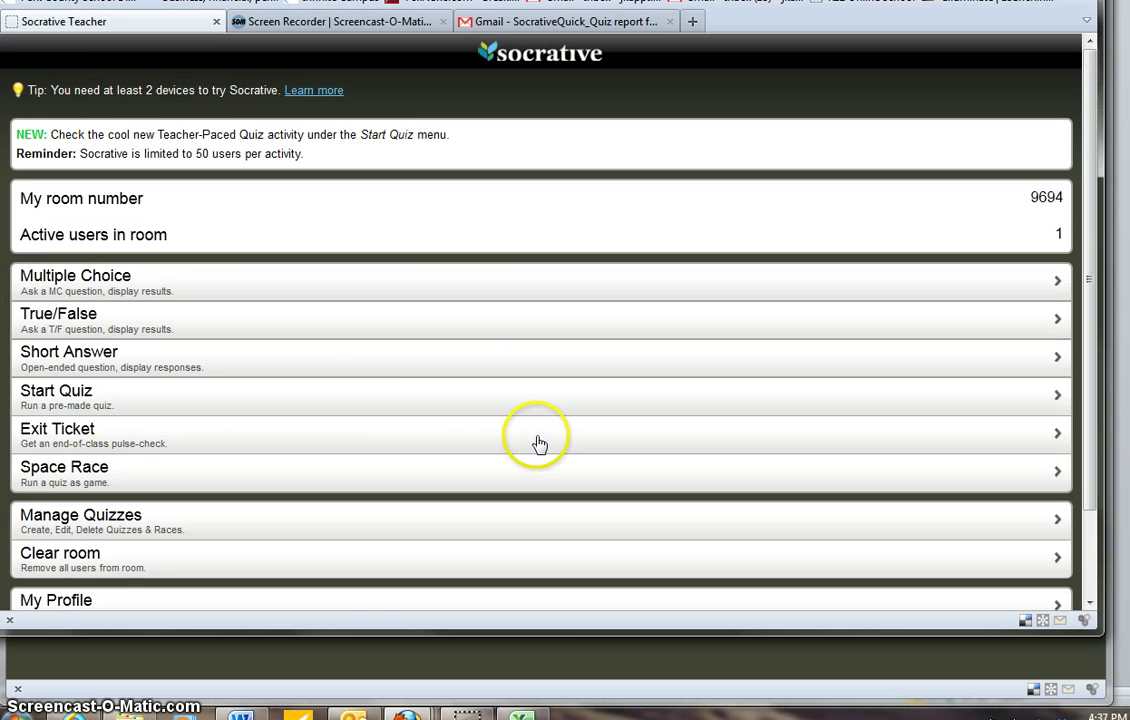
left_click(114, 402)
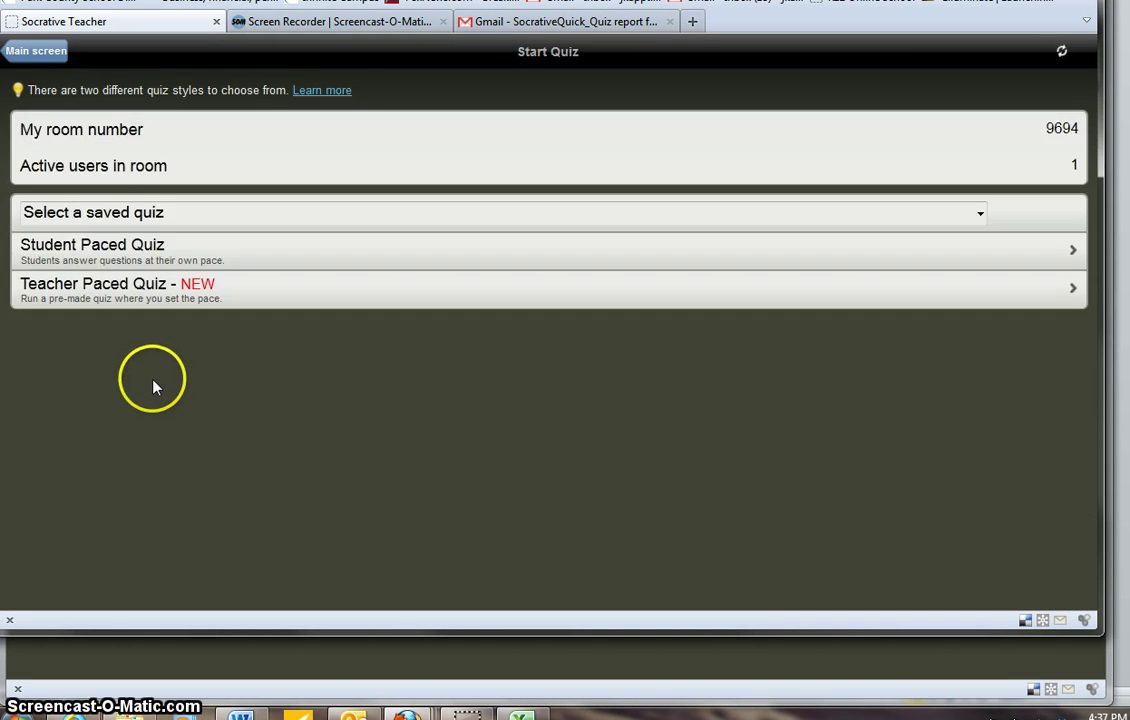
left_click(976, 213)
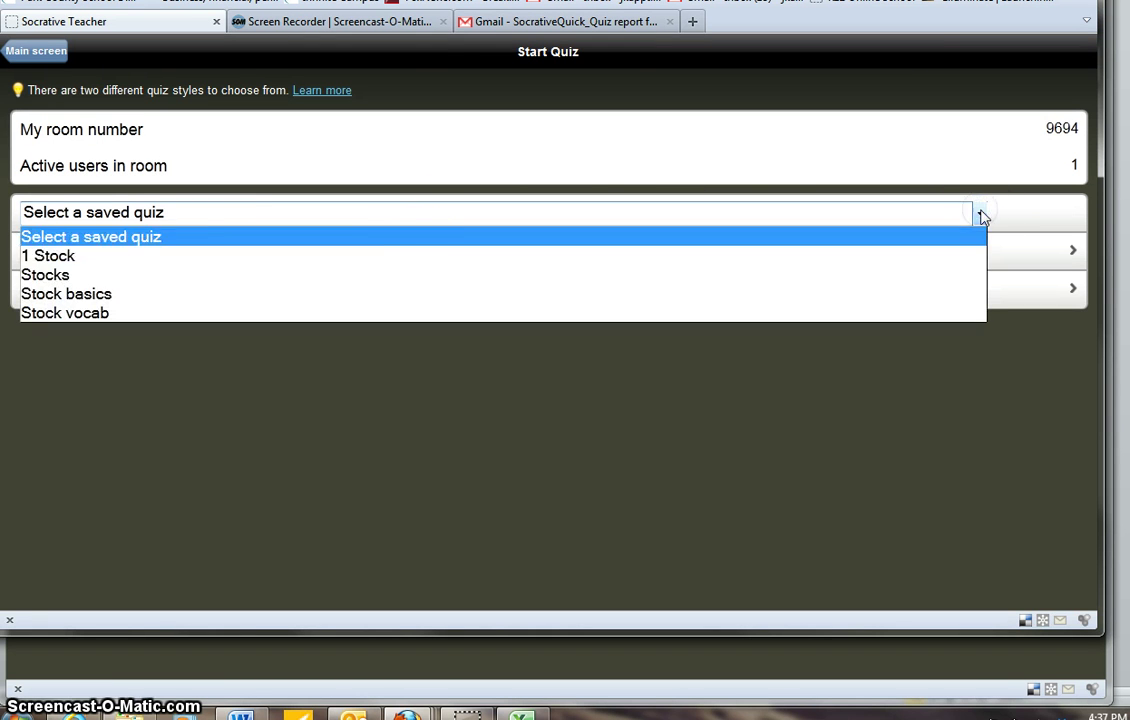
left_click(55, 275)
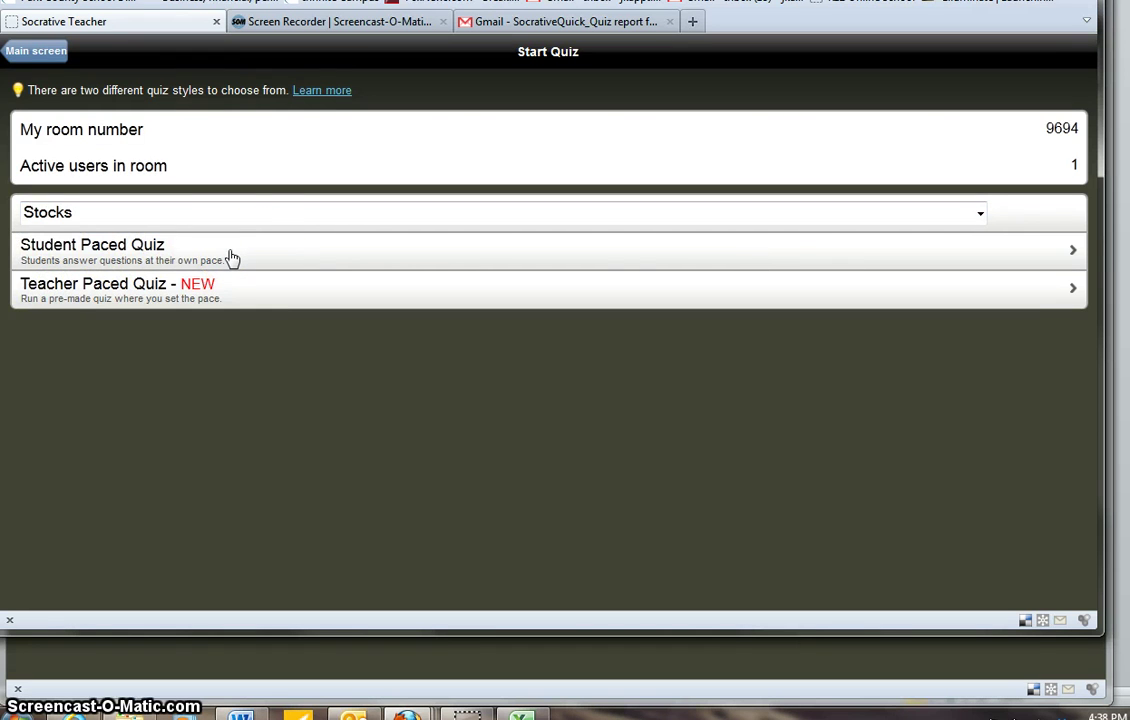
left_click(268, 254)
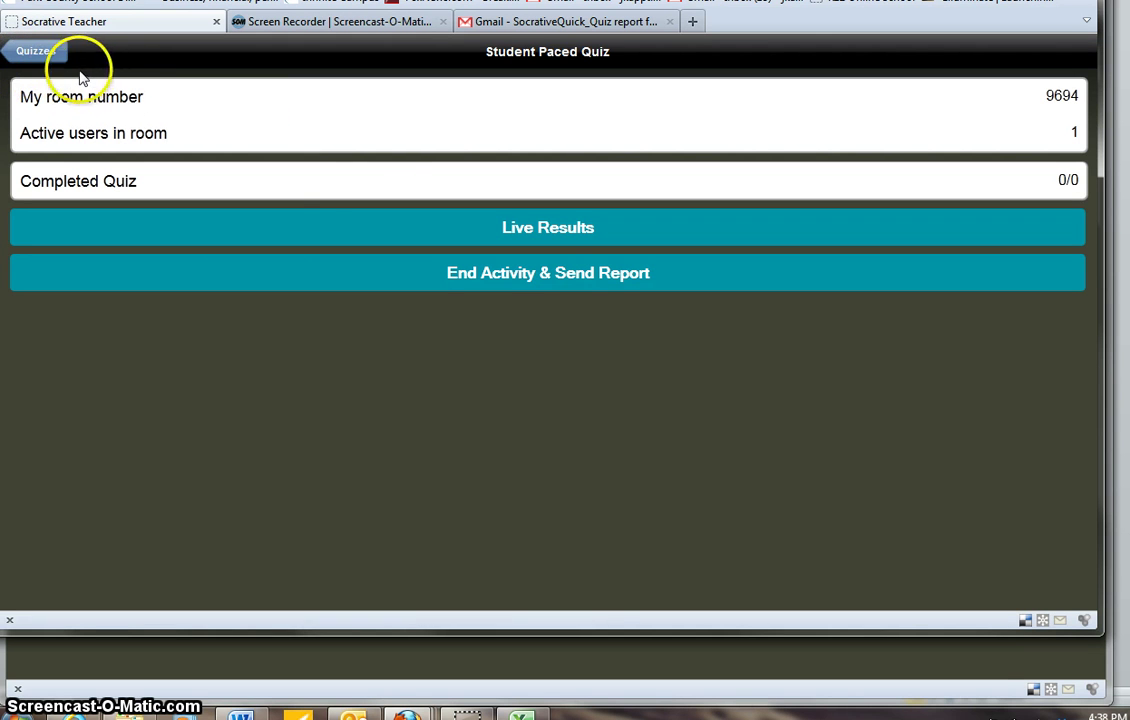
Step: As the student, enter a name, answer the stock trade question and finish the quick quiz
key("alt+Tab")
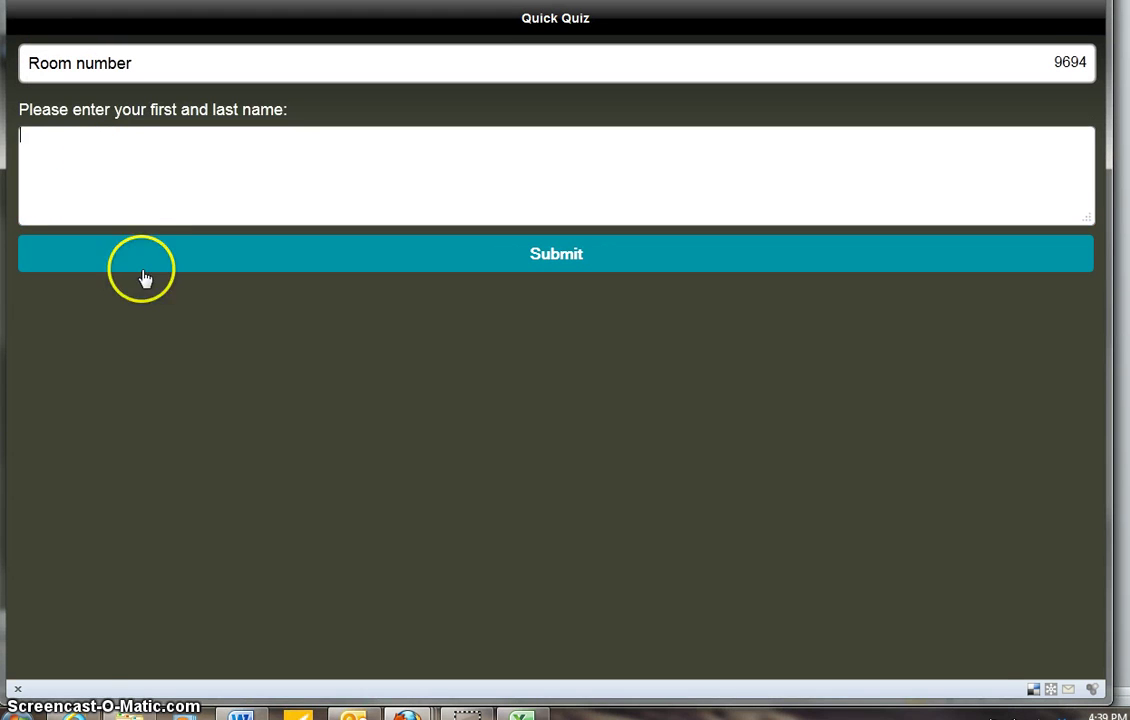
type("Bob Smith")
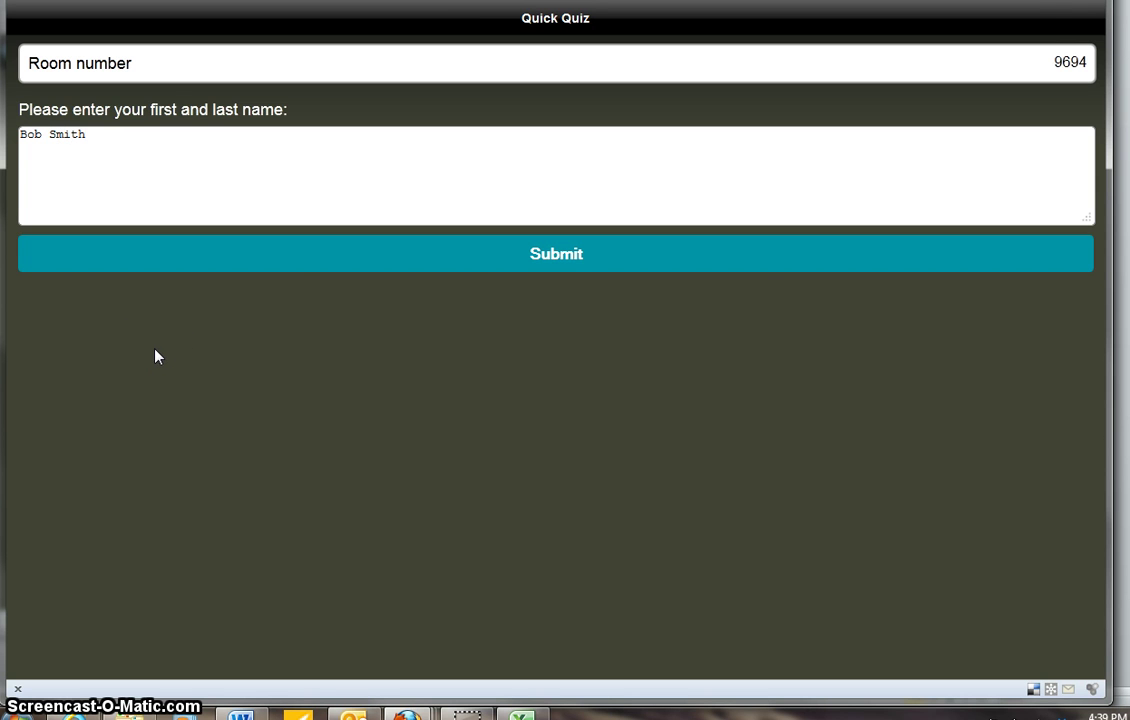
left_click(174, 304)
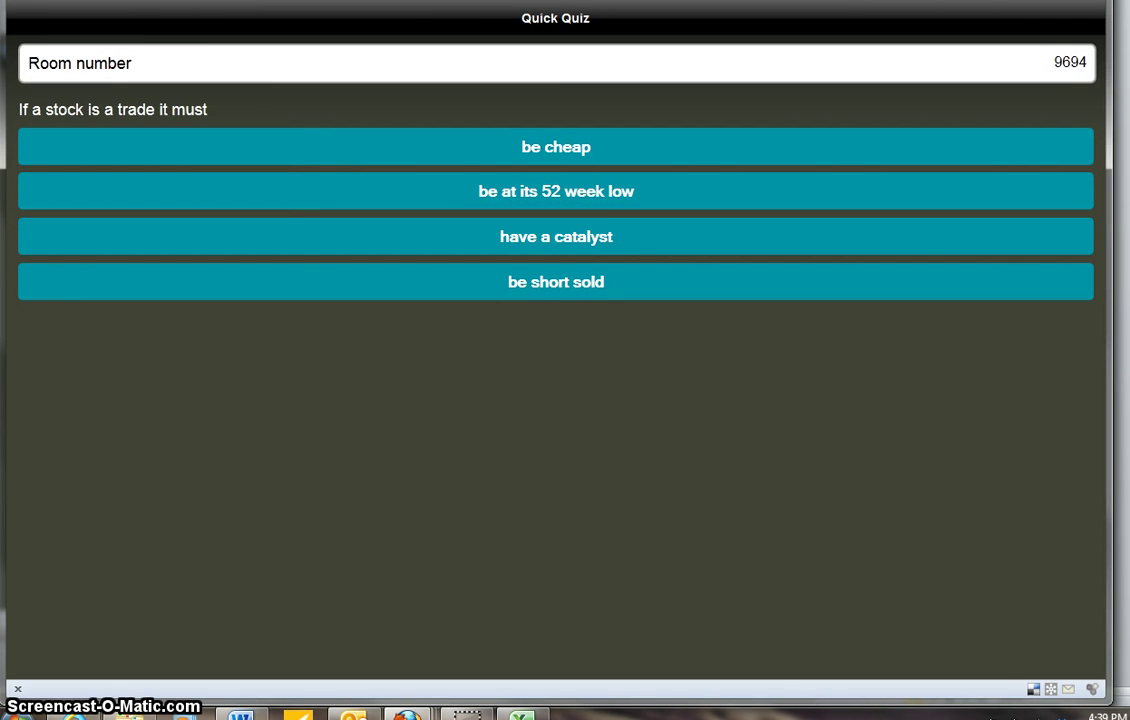
left_click(405, 282)
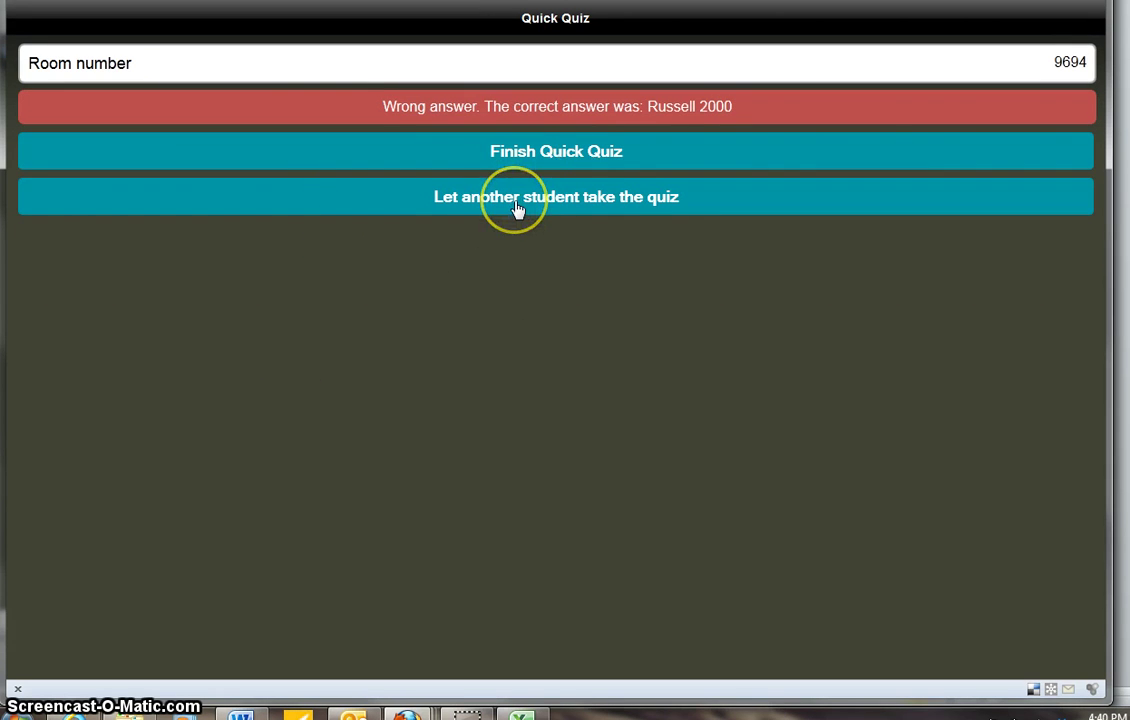
left_click(549, 157)
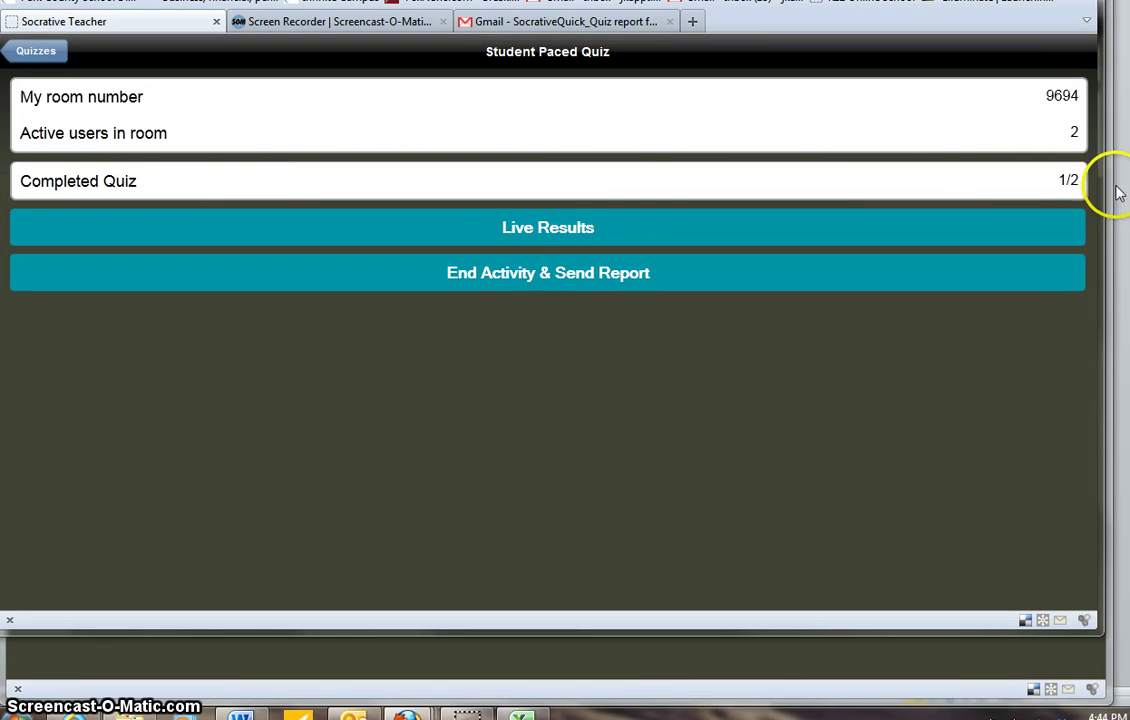
Step: View Live Results, then end the Stocks activity and confirm emailing its report
left_click(551, 229)
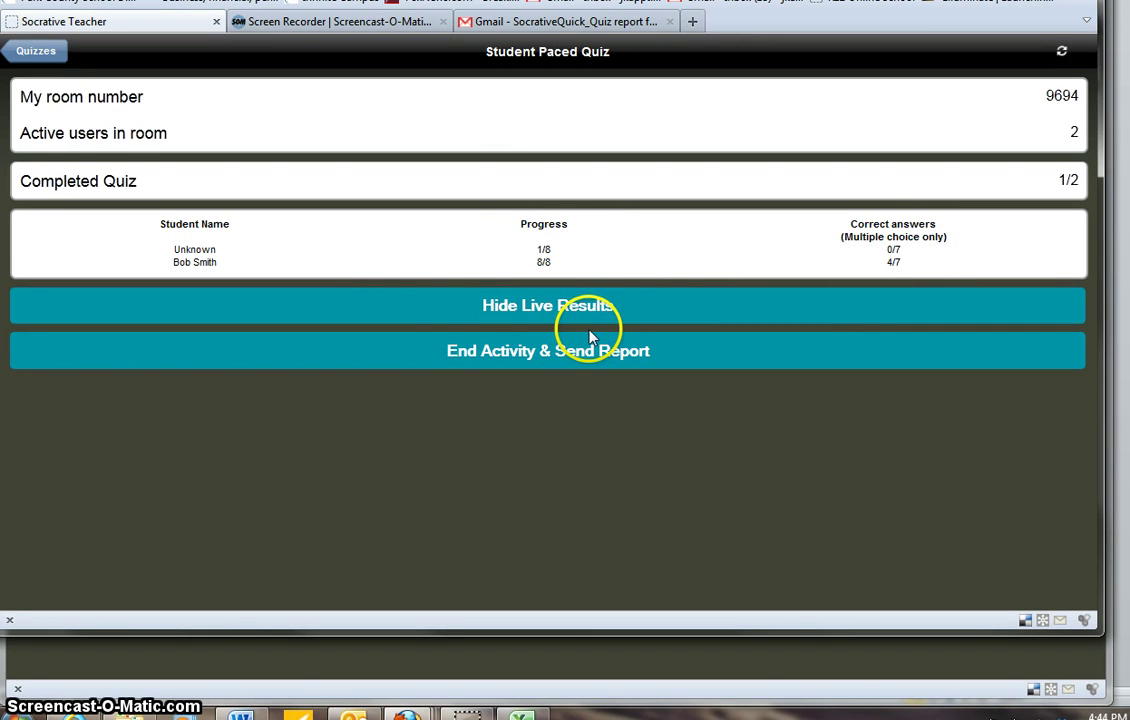
left_click(527, 362)
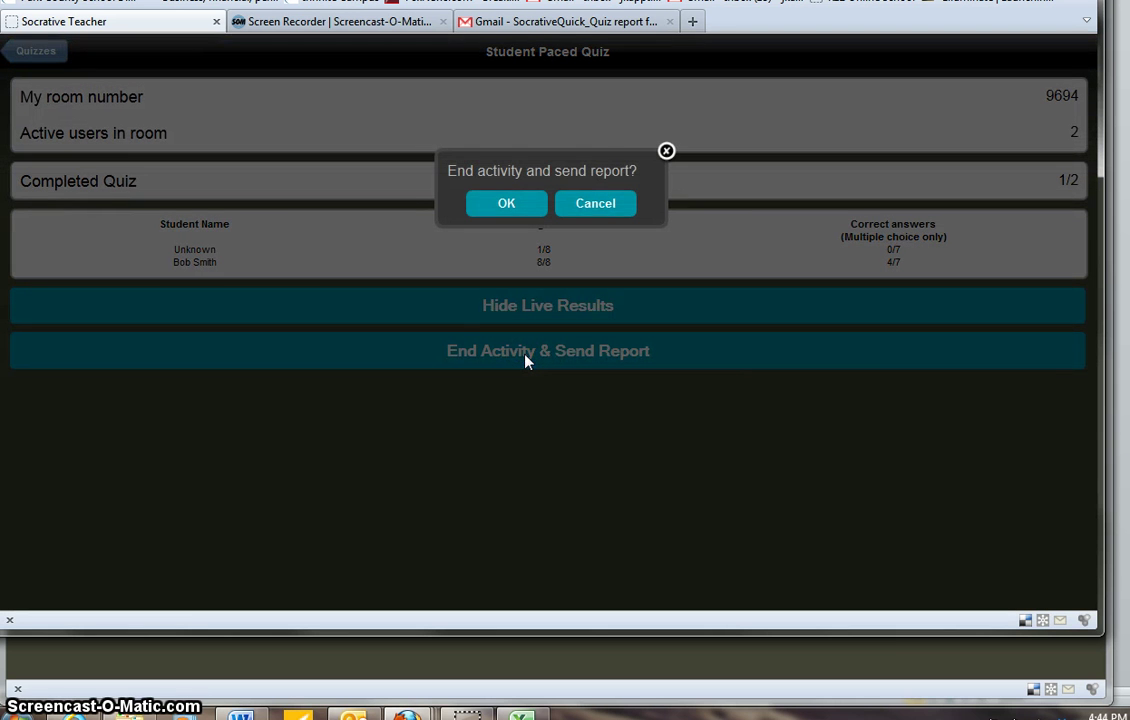
left_click(506, 203)
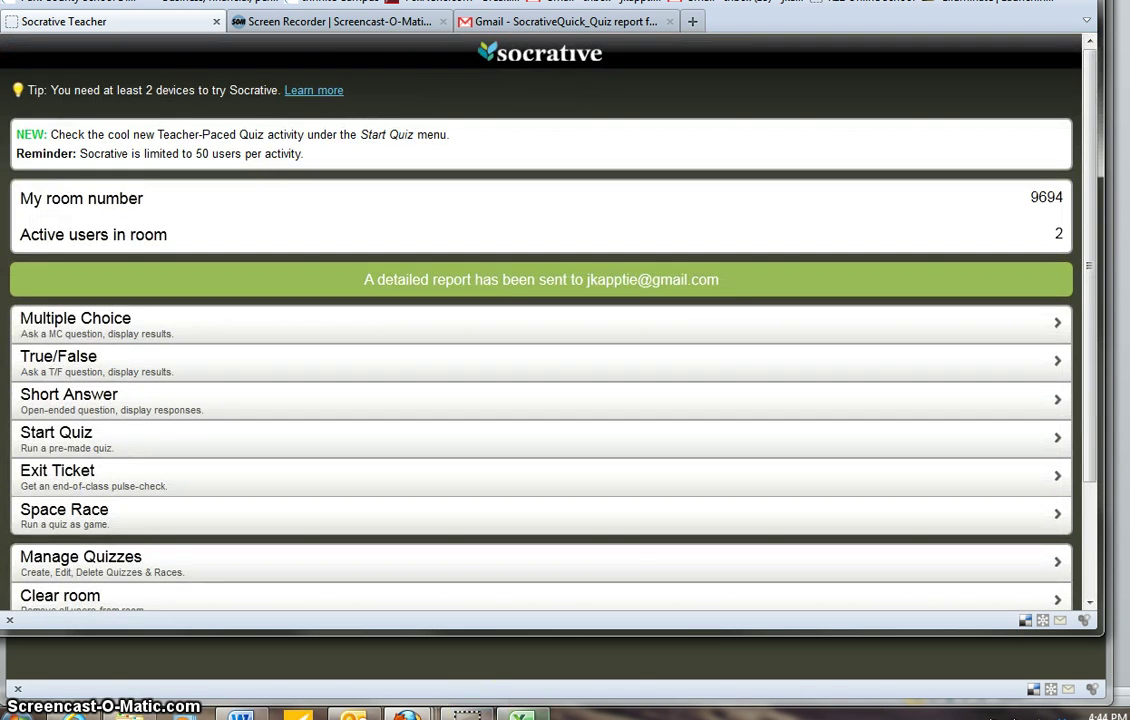
mouse_move(521, 714)
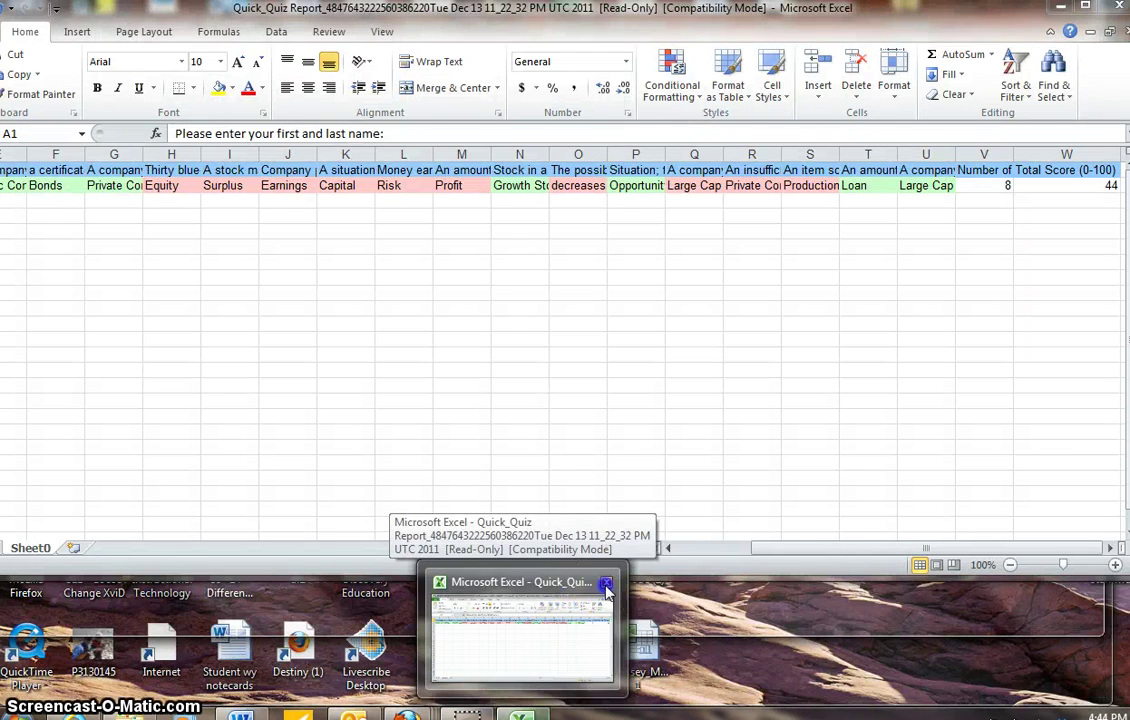
Step: Cancel closing the Excel quiz report, leaving it unsaved, and bring the Socrative teacher page forward
left_click(605, 581)
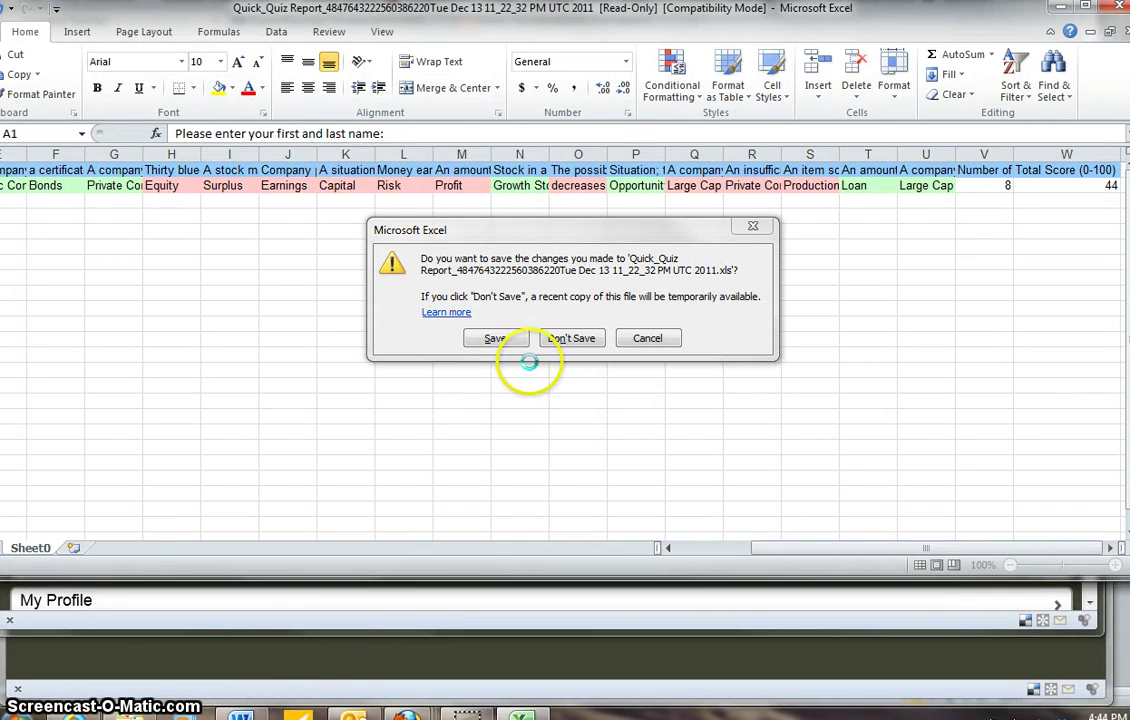
left_click(648, 339)
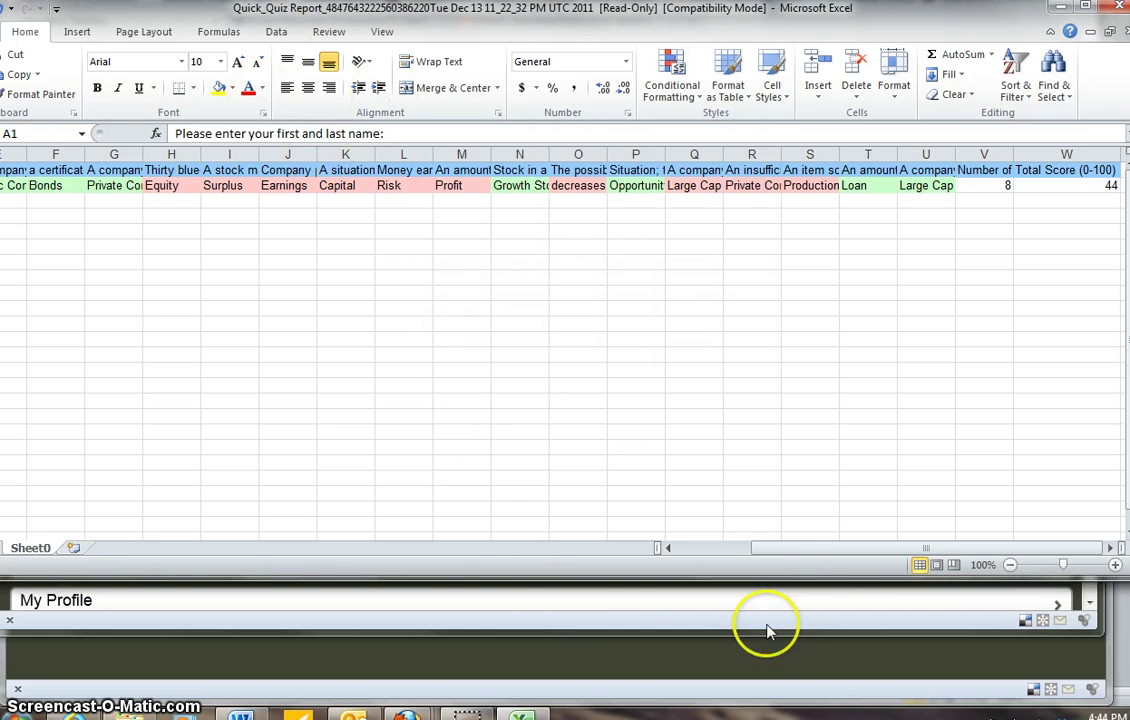
left_click_drag(843, 549, 930, 560)
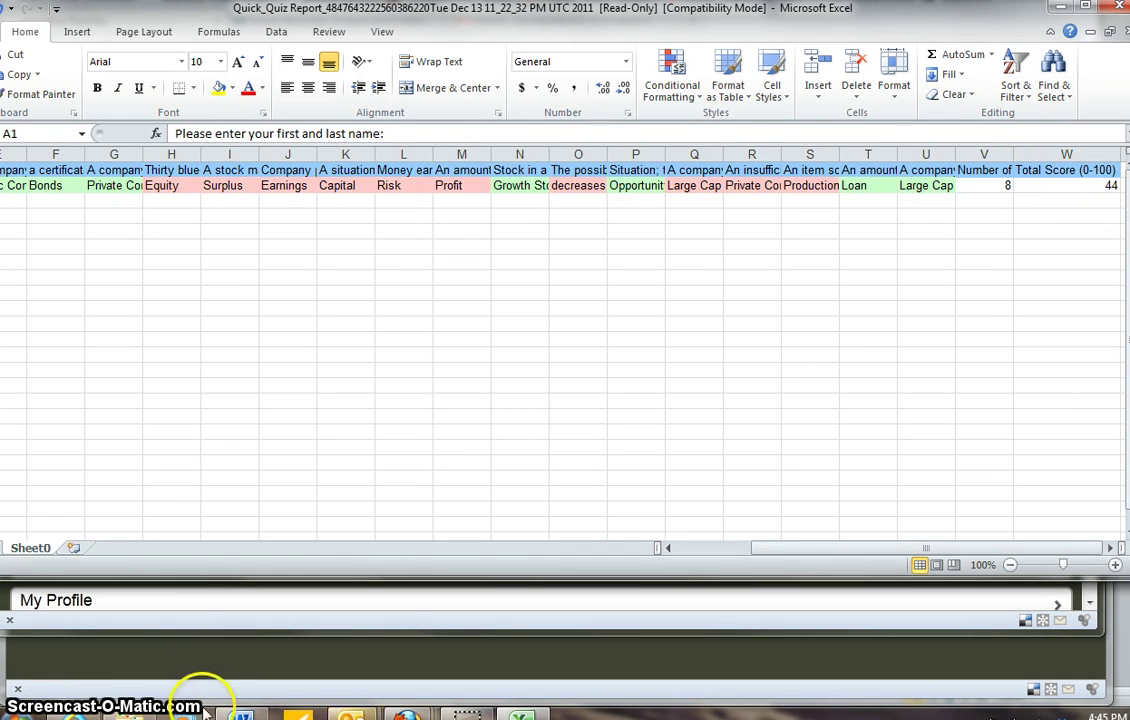
mouse_move(466, 712)
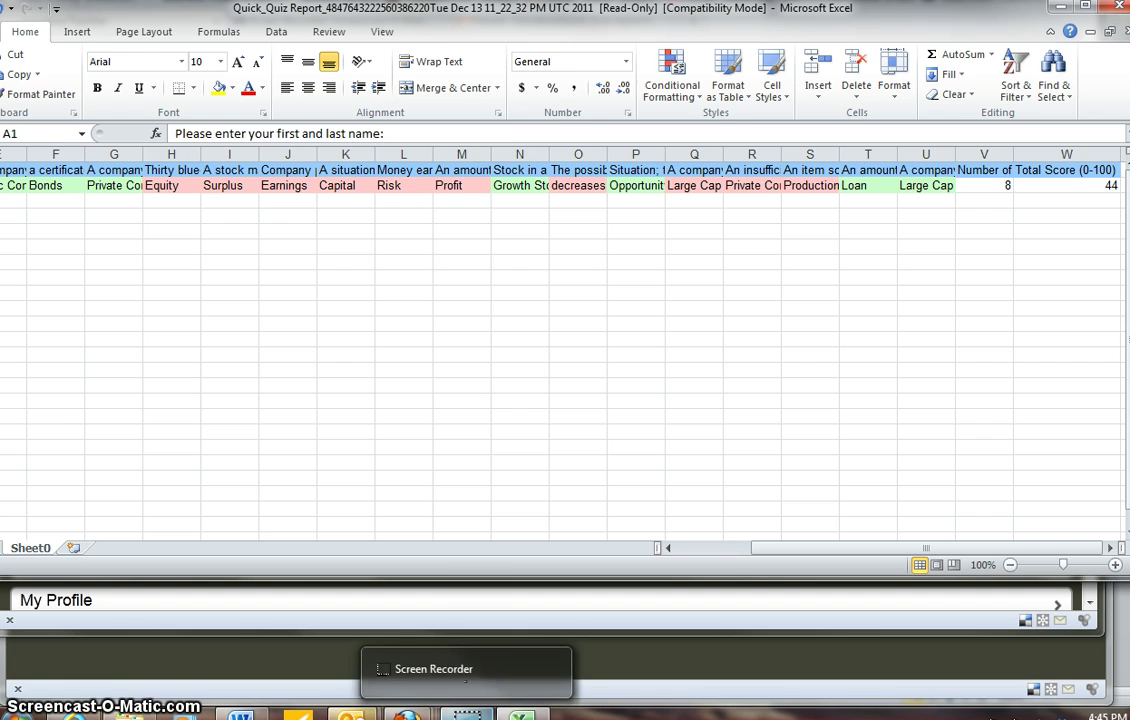
left_click(466, 679)
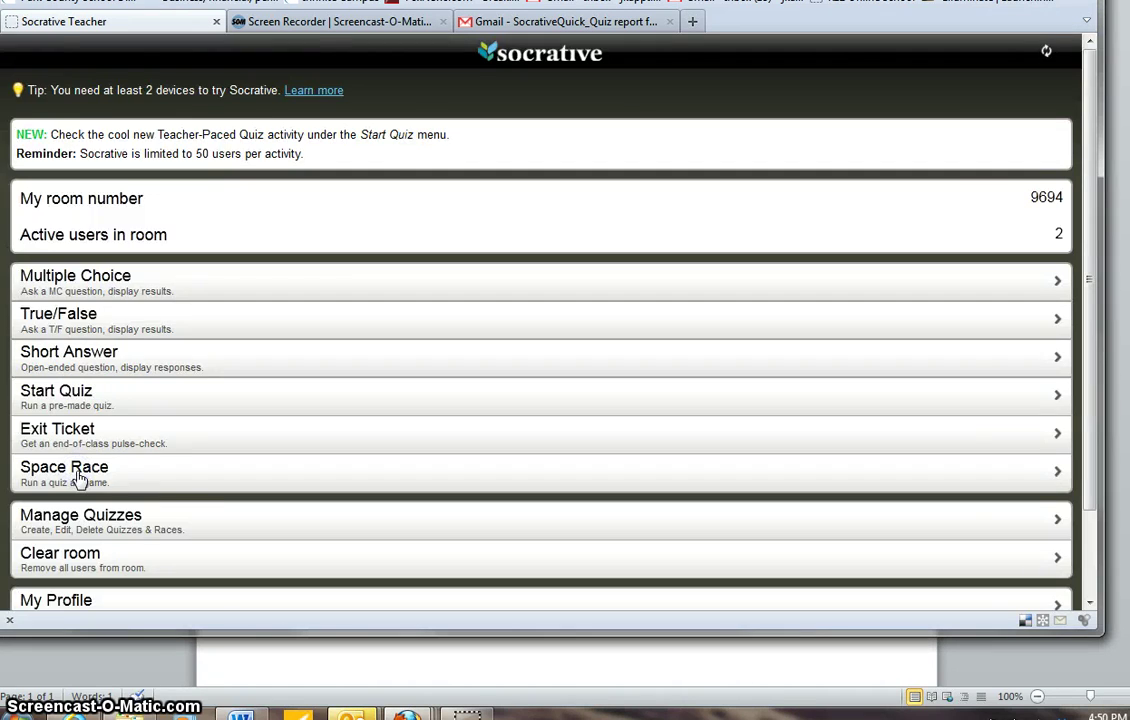
Step: Launch a Space Race on Stock basics with 3 teams and auto-assigned team colours
left_click(82, 480)
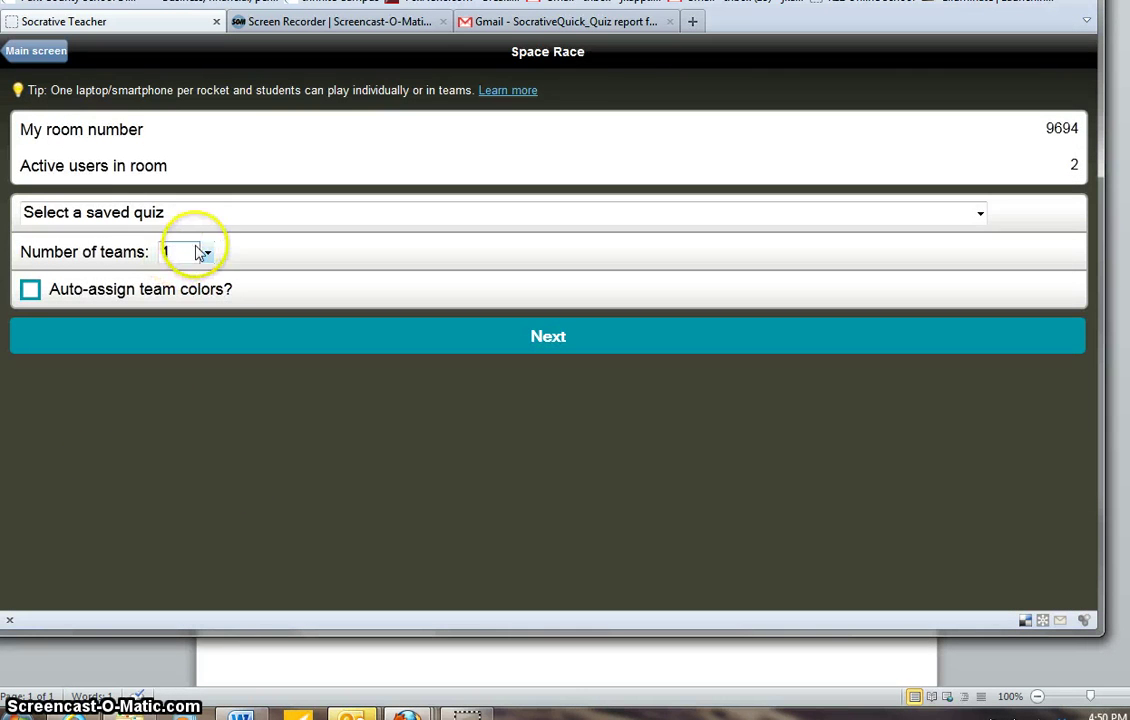
left_click(979, 213)
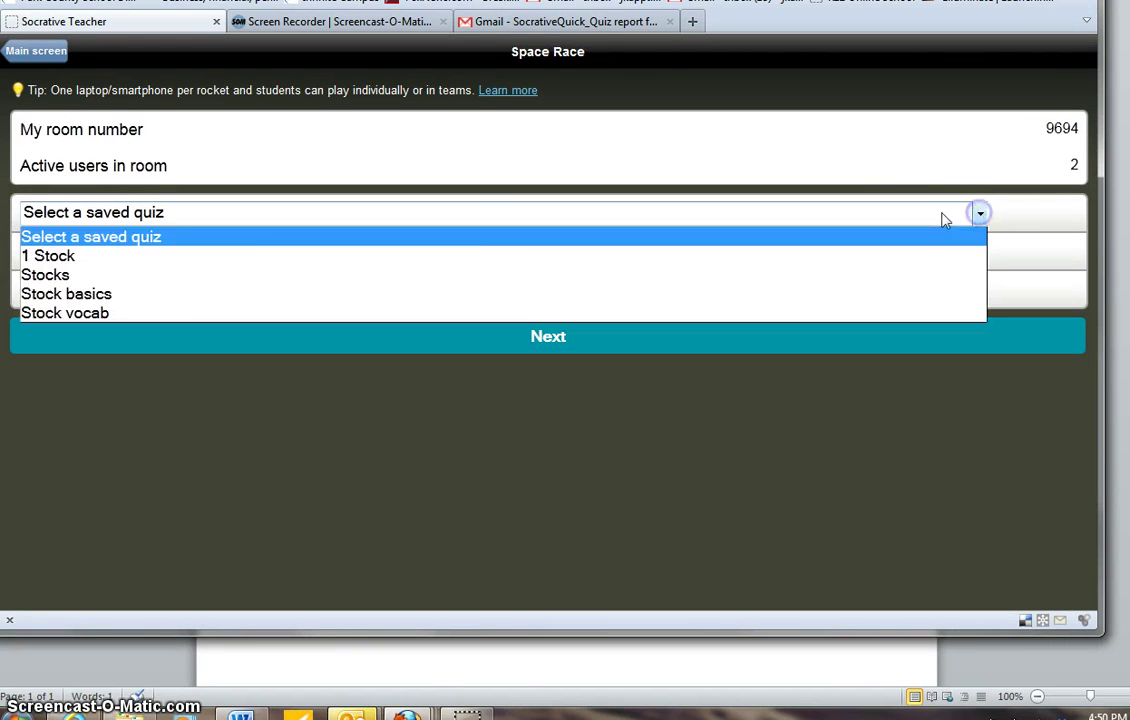
left_click(84, 296)
left_click(207, 253)
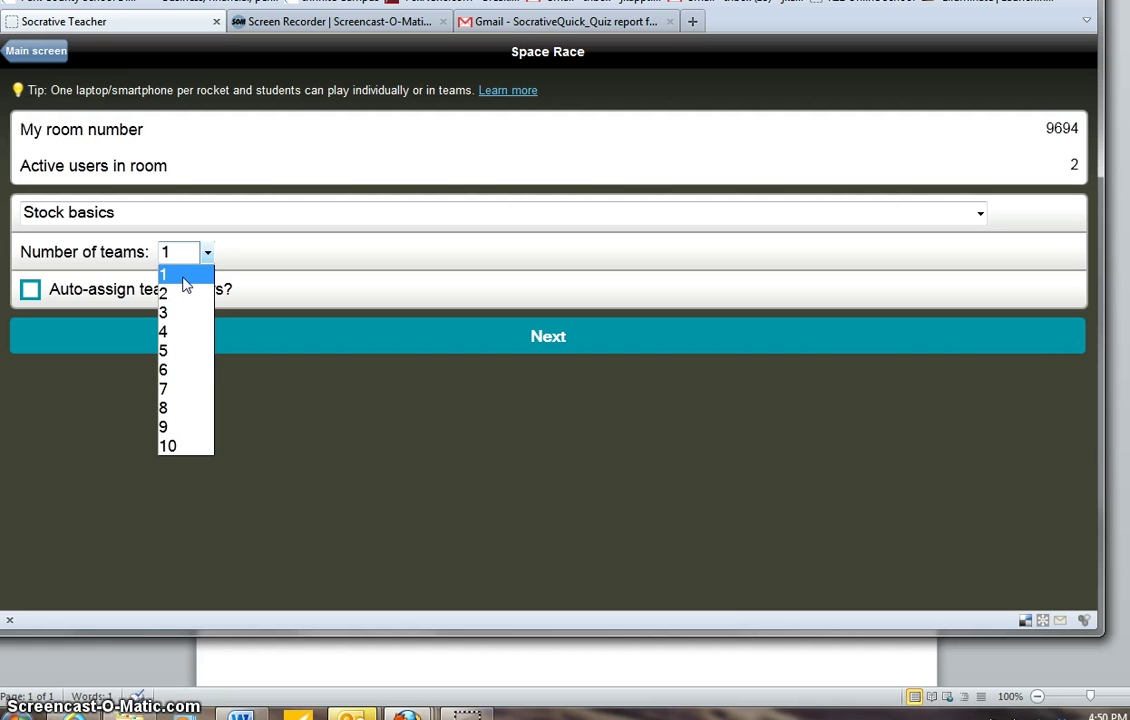
left_click_drag(181, 285, 164, 321)
left_click(164, 315)
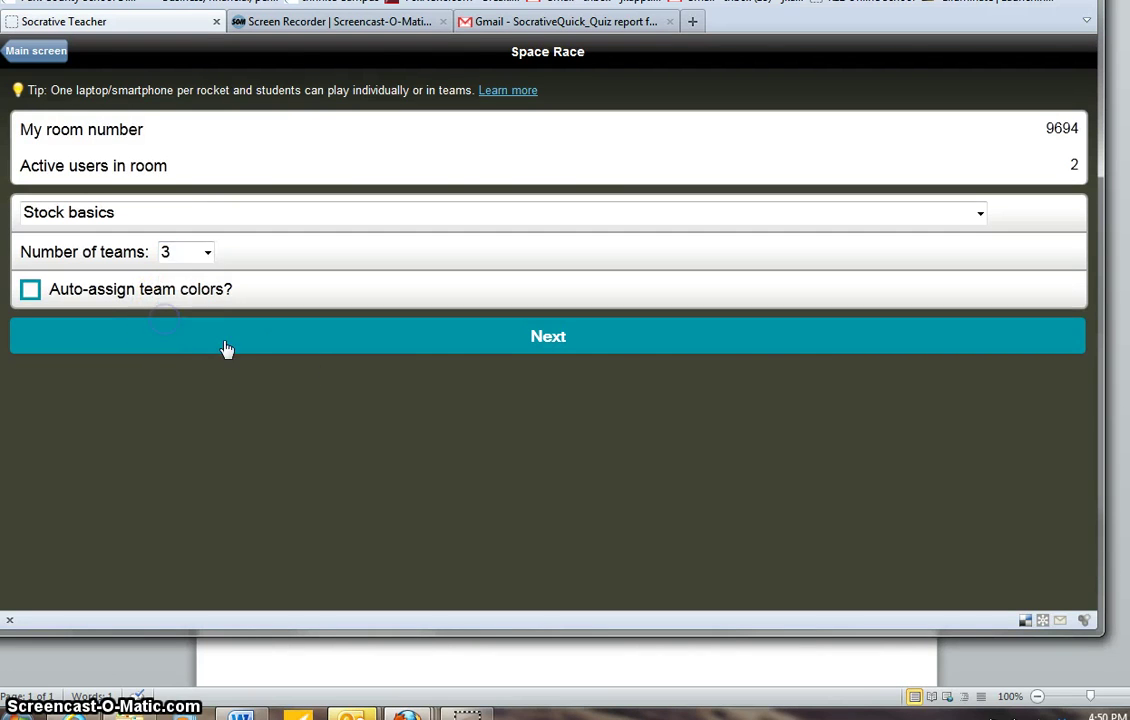
left_click(30, 292)
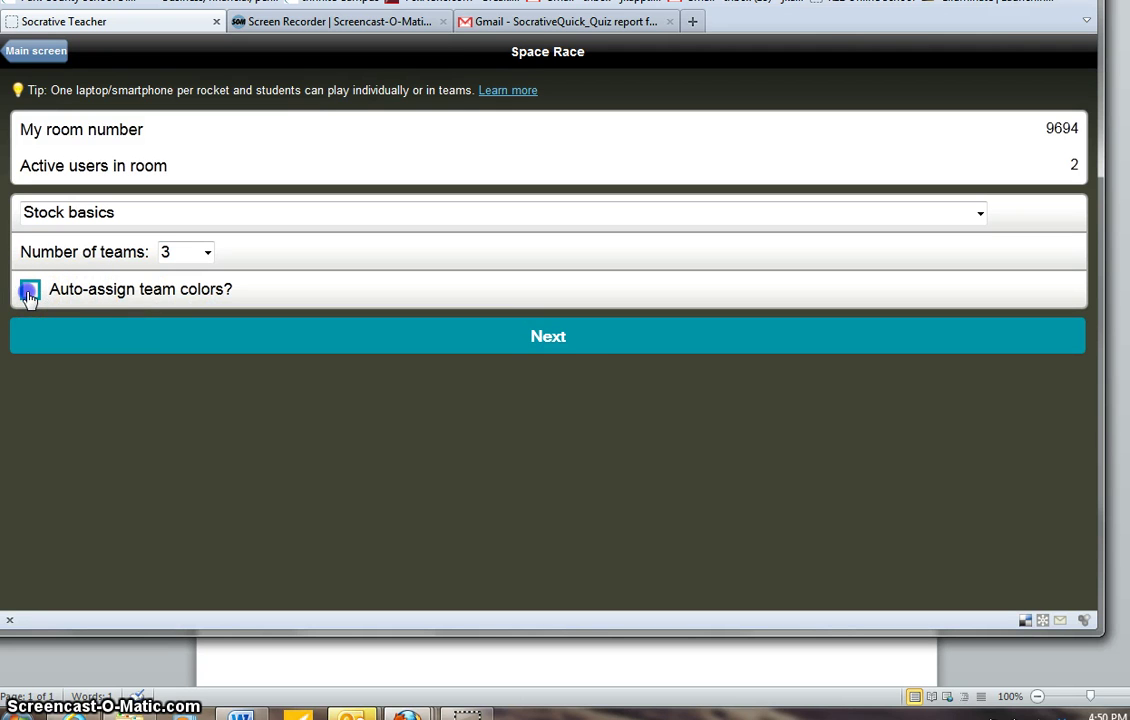
left_click(563, 347)
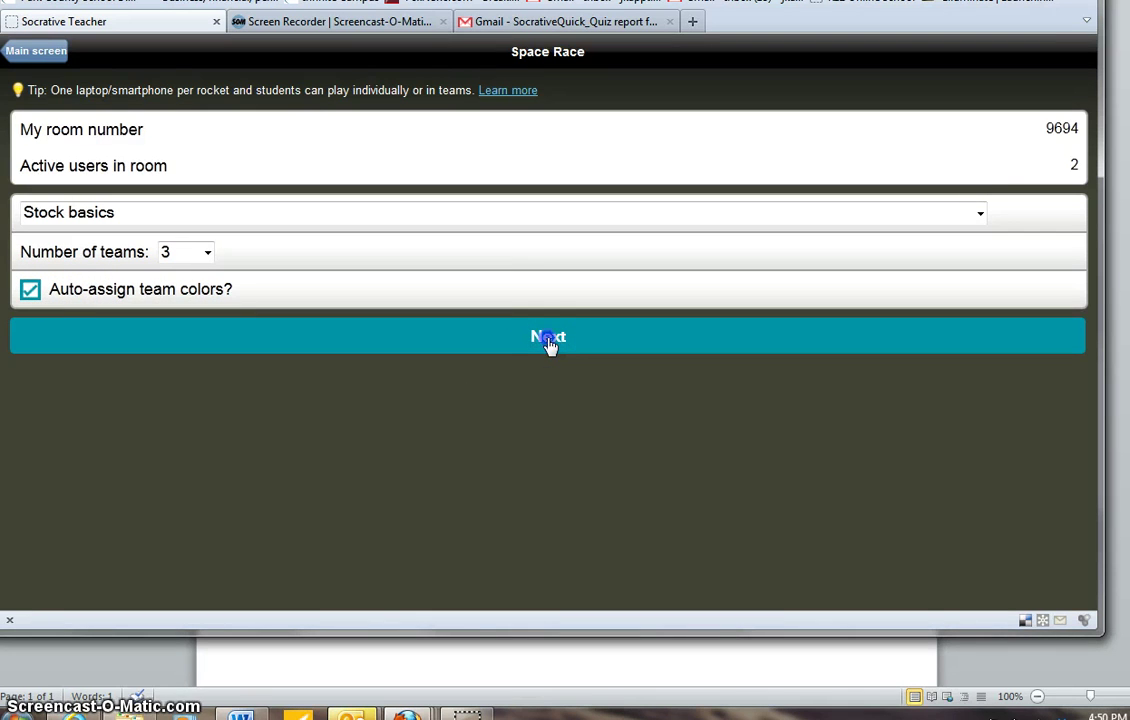
left_click(550, 343)
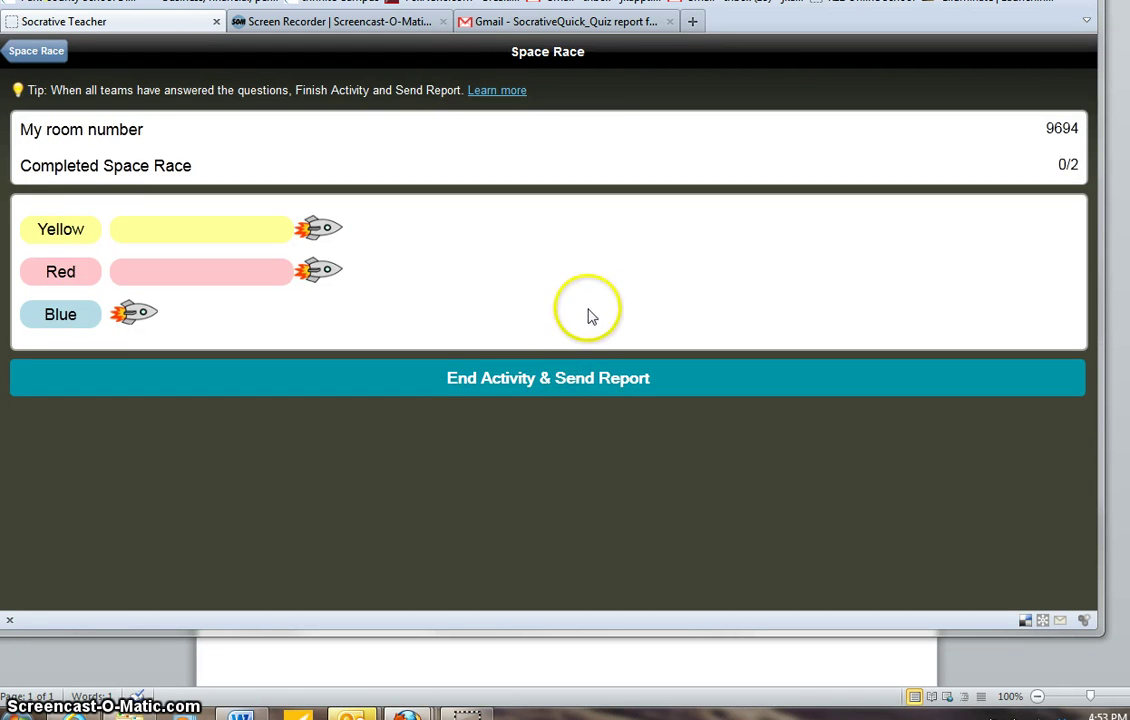
Step: End the Space Race and confirm sending its report
left_click(508, 386)
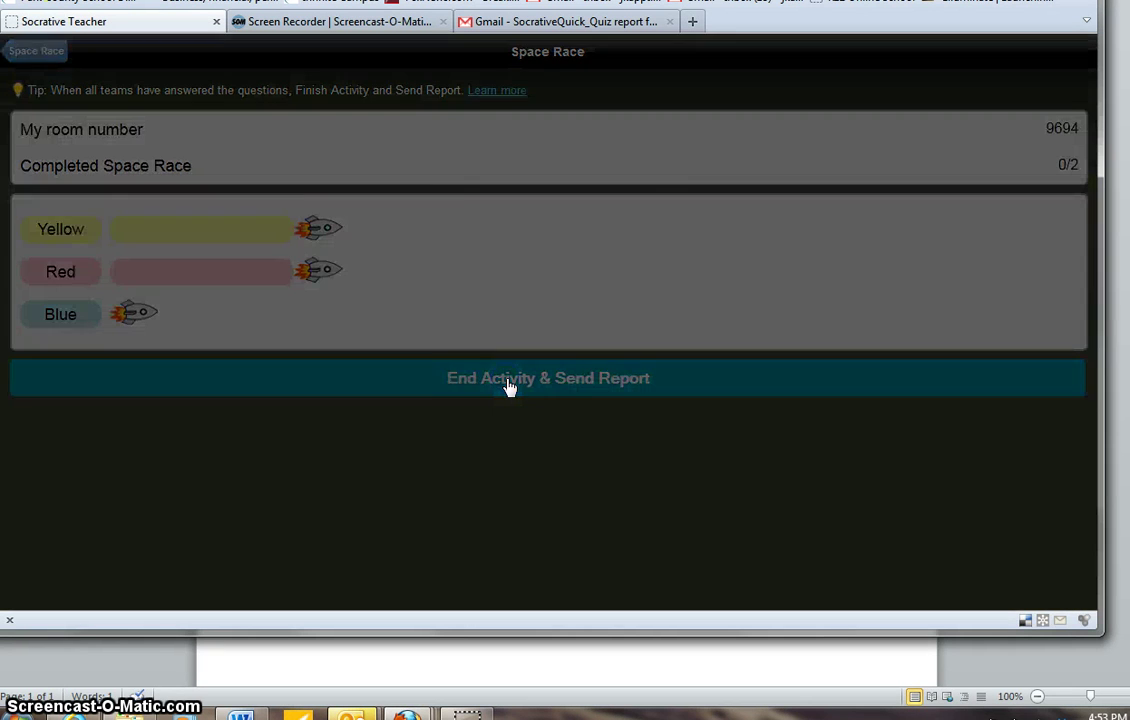
left_click(510, 205)
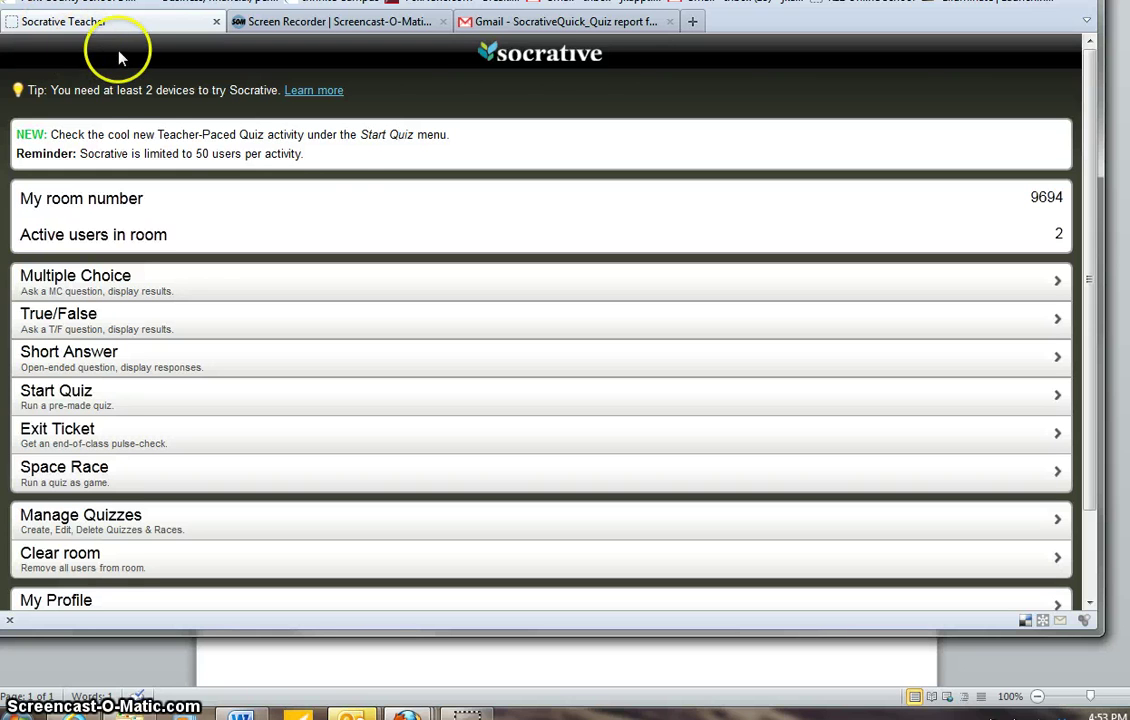
left_click(467, 117)
left_click(466, 88)
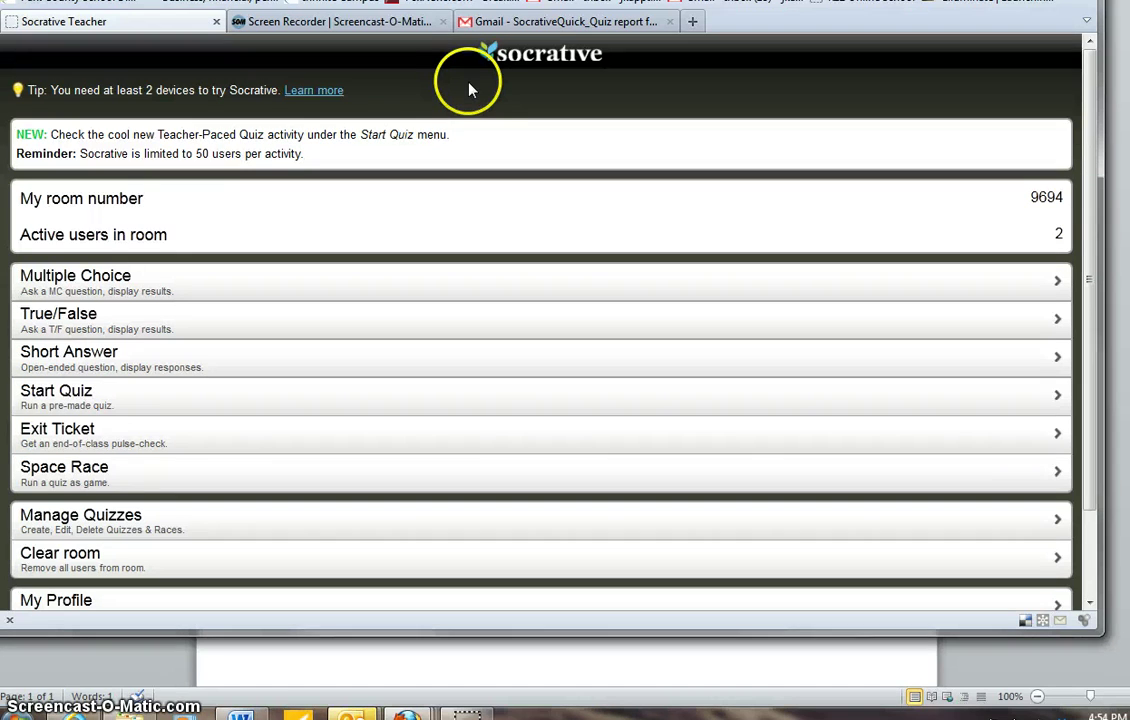